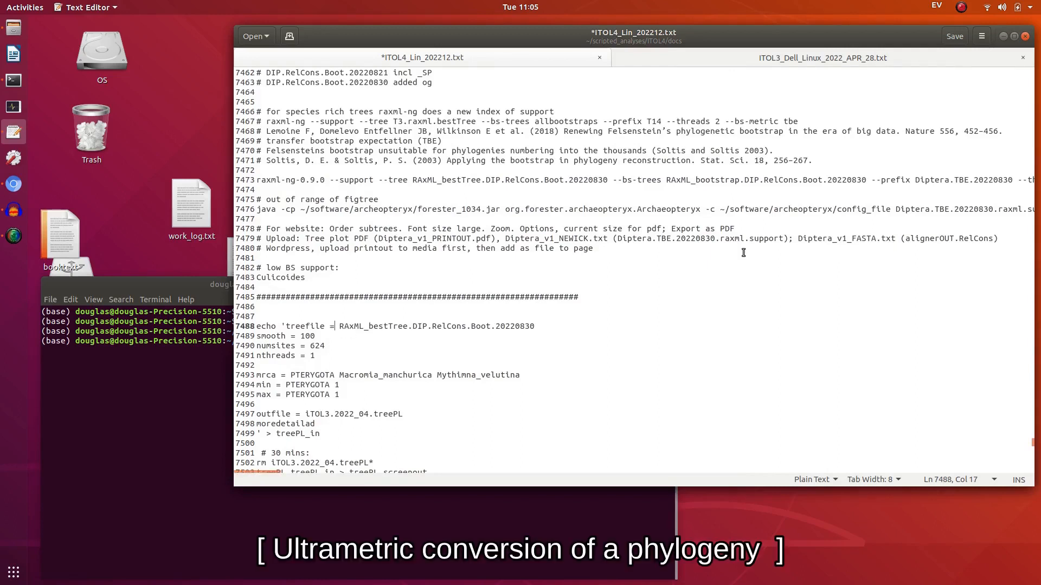
Check the tree file name on the echo line, then move to the blank lines above the treePL block
{"action": "key", "text": "shift+Right"}
{"action": "key", "text": "shift+Right"}
{"action": "key", "text": "shift+Right"}
{"action": "key", "text": "shift+Right"}
{"action": "key", "text": "shift+Right"}
{"action": "key", "text": "shift+Right"}
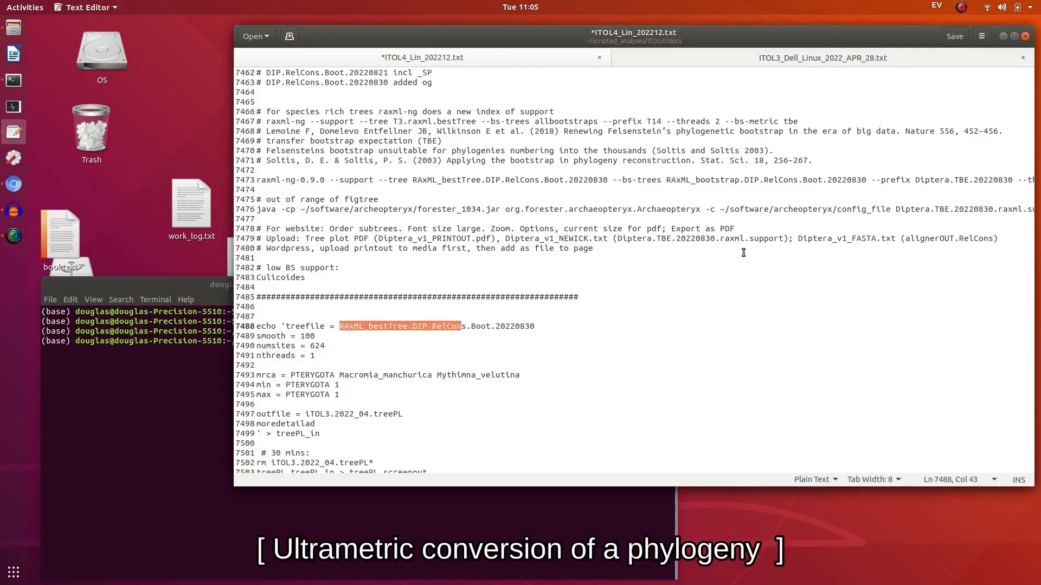
{"action": "key", "text": "shift+Right"}
{"action": "key", "text": "shift+Right"}
{"action": "key", "text": "shift+Right"}
{"action": "key", "text": "shift+Right"}
{"action": "key", "text": "shift+Right"}
{"action": "key", "text": "shift+Right"}
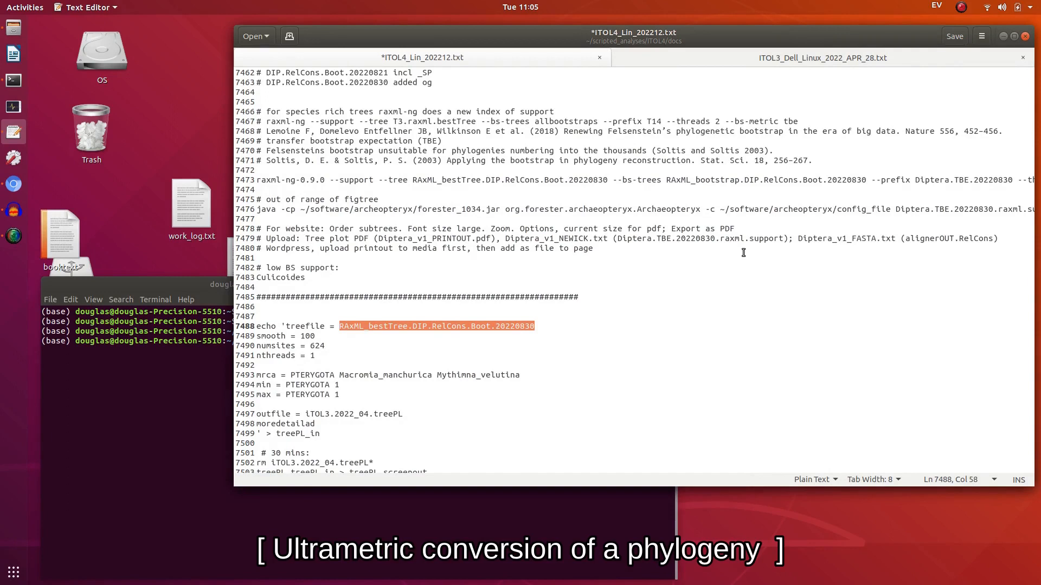
{"action": "key", "text": "Home"}
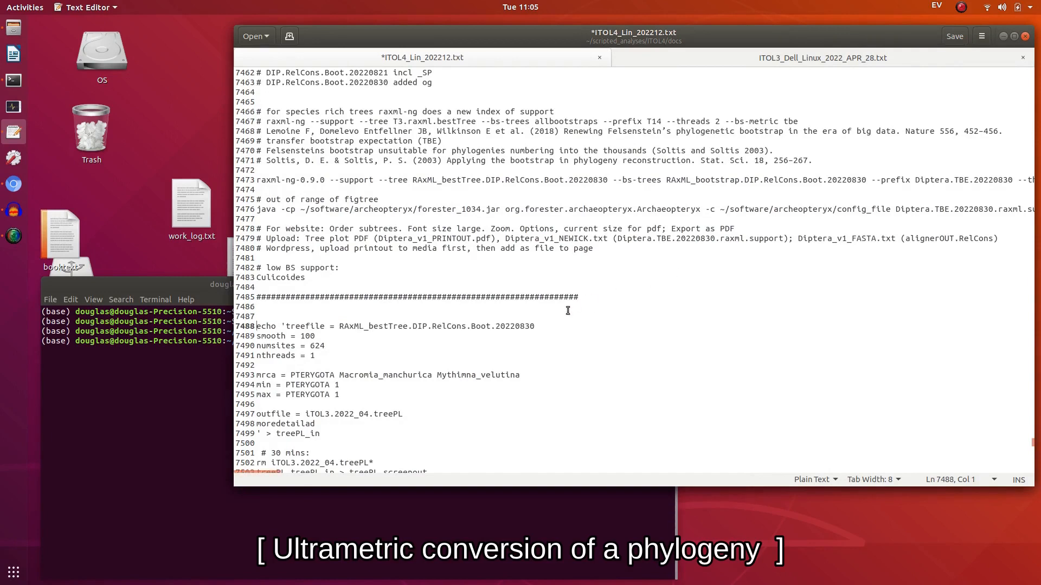
{"action": "key", "text": "Down"}
{"action": "key", "text": "Down"}
{"action": "key", "text": "Down"}
{"action": "key", "text": "Down"}
{"action": "key", "text": "Down"}
{"action": "key", "text": "Down"}
{"action": "key", "text": "Down"}
{"action": "key", "text": "Down"}
{"action": "key", "text": "Down"}
{"action": "key", "text": "Down"}
{"action": "key", "text": "Down"}
{"action": "key", "text": "Down"}
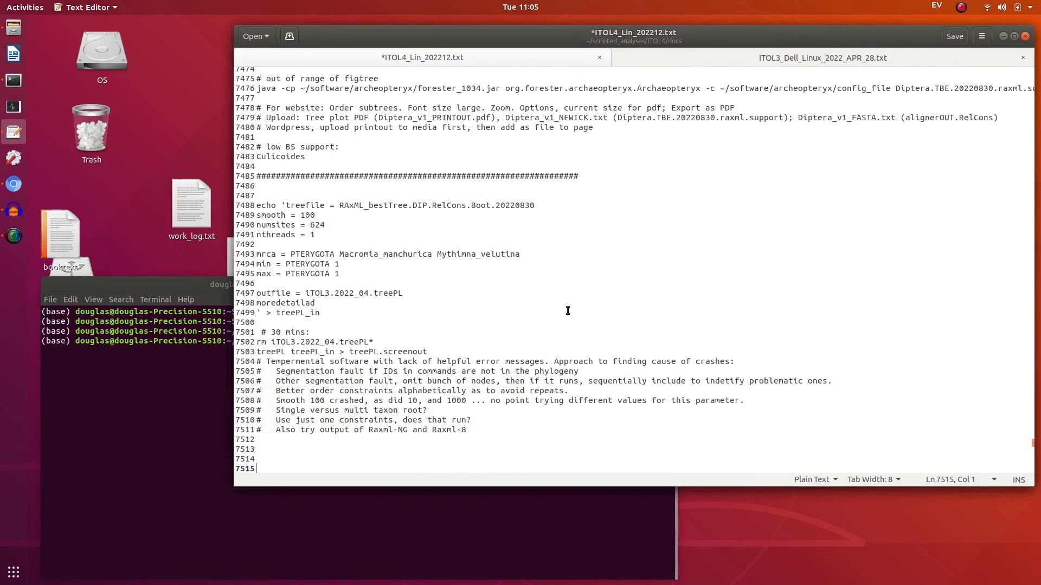
{"action": "left_click", "coordinate": [495, 189]}
{"action": "key", "text": "Down"}
{"action": "key", "text": "Up"}
{"action": "key", "text": "Down"}
Step through the nthreads = 1 line and the blank line before outfile to the # 30 mins comment
{"action": "key", "text": "Down"}
{"action": "key", "text": "Down"}
{"action": "key", "text": "Down"}
{"action": "key", "text": "Down"}
{"action": "key", "text": "End"}
{"action": "key", "text": "Down"}
{"action": "key", "text": "Down"}
{"action": "key", "text": "Down"}
{"action": "key", "text": "Down"}
{"action": "key", "text": "Down"}
{"action": "key", "text": "Down"}
{"action": "left_click", "coordinate": [327, 332]}
Review the max = PTERYGOTA 1, nthreads = 1 and smooth = 100 lines down to the closing treePL_in line
{"action": "key", "text": "Up"}
{"action": "key", "text": "Up"}
{"action": "key", "text": "Up"}
{"action": "key", "text": "Home"}
{"action": "key", "text": "Down"}
{"action": "key", "text": "Up"}
{"action": "key", "text": "Up"}
{"action": "key", "text": "Up"}
{"action": "key", "text": "Up"}
{"action": "key", "text": "Up"}
{"action": "key", "text": "Up"}
{"action": "key", "text": "Up"}
{"action": "key", "text": "Up"}
{"action": "key", "text": "Up"}
{"action": "key", "text": "Down"}
{"action": "key", "text": "Down"}
{"action": "key", "text": "Down"}
{"action": "key", "text": "Down"}
{"action": "key", "text": "Down"}
{"action": "key", "text": "Down"}
{"action": "key", "text": "Down"}
{"action": "key", "text": "Down"}
{"action": "key", "text": "Down"}
Inspect the treePL run line near the word Tempermental and the blank line before mrca
{"action": "key", "text": "shift+Right"}
{"action": "key", "text": "shift+Right"}
{"action": "key", "text": "shift+Right"}
{"action": "key", "text": "Up"}
{"action": "key", "text": "Up"}
{"action": "key", "text": "Up"}
{"action": "key", "text": "Down"}
{"action": "key", "text": "Down"}
{"action": "left_click", "coordinate": [260, 352]}
{"action": "key", "text": "Left"}
{"action": "left_click", "coordinate": [531, 322]}
{"action": "key", "text": "Up"}
{"action": "key", "text": "Up"}
{"action": "key", "text": "Up"}
{"action": "key", "text": "Up"}
{"action": "key", "text": "Up"}
{"action": "key", "text": "Up"}
{"action": "key", "text": "Up"}
Briefly select the tree file name on the echo line, then deselect it
{"action": "left_click", "coordinate": [535, 194]}
{"action": "left_click", "coordinate": [340, 205]}
{"action": "key", "text": "shift+Right"}
{"action": "key", "text": "shift+Right"}
{"action": "key", "text": "shift+Right"}
{"action": "key", "text": "shift+Right"}
{"action": "key", "text": "shift+Right"}
{"action": "key", "text": "shift+Right"}
{"action": "key", "text": "shift+Right"}
{"action": "key", "text": "shift+Right"}
{"action": "key", "text": "shift+Right"}
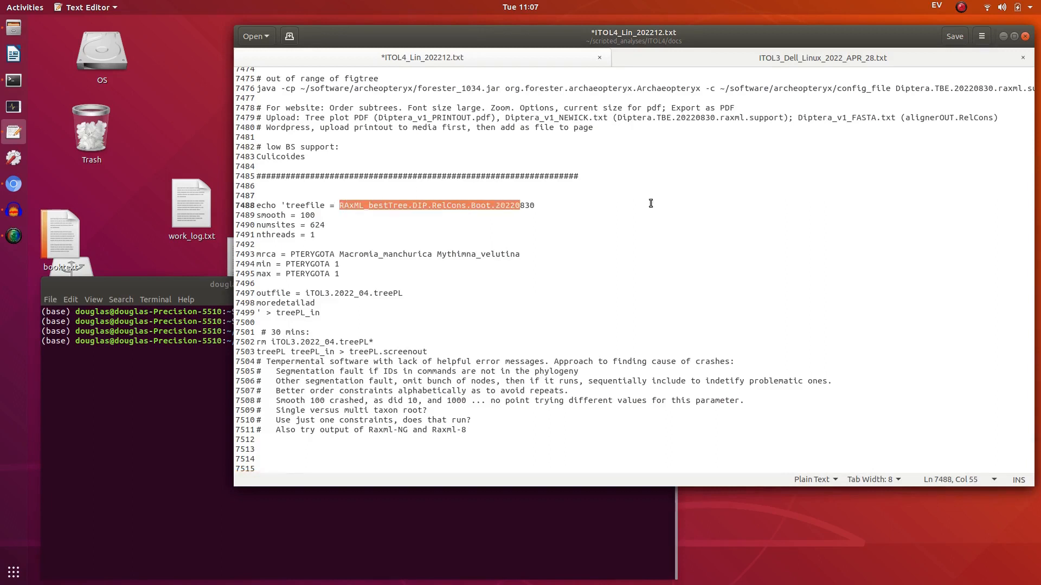
{"action": "key", "text": "shift+Right"}
{"action": "key", "text": "shift+Right"}
{"action": "left_click", "coordinate": [701, 70]}
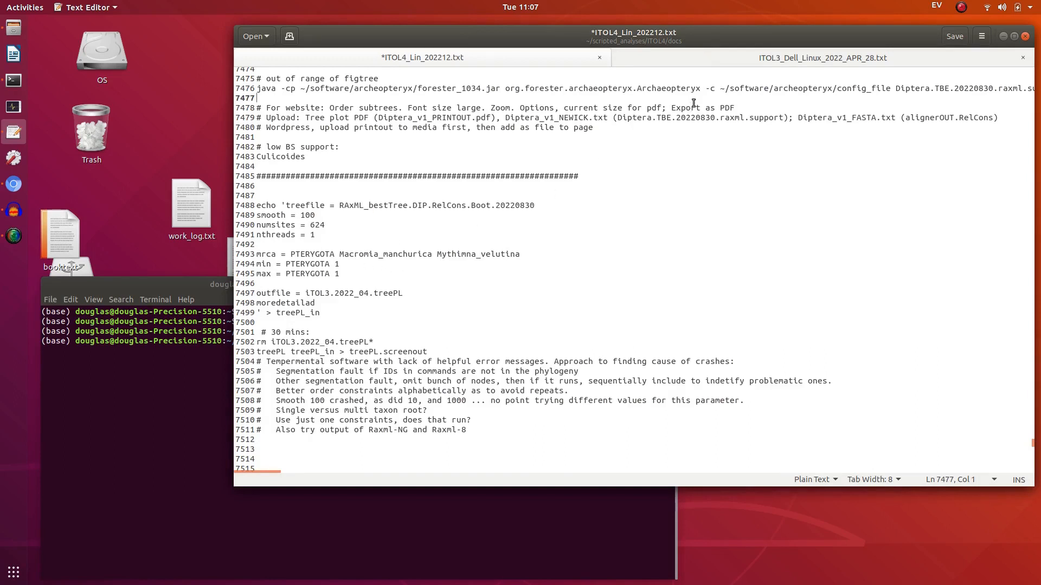
Copy the outgroup name Boreus_hyemalis from the earlier RAxML command
{"action": "key", "text": "Up"}
{"action": "key", "text": "Up"}
{"action": "key", "text": "Up"}
{"action": "key", "text": "Up"}
{"action": "key", "text": "Up"}
{"action": "key", "text": "Up"}
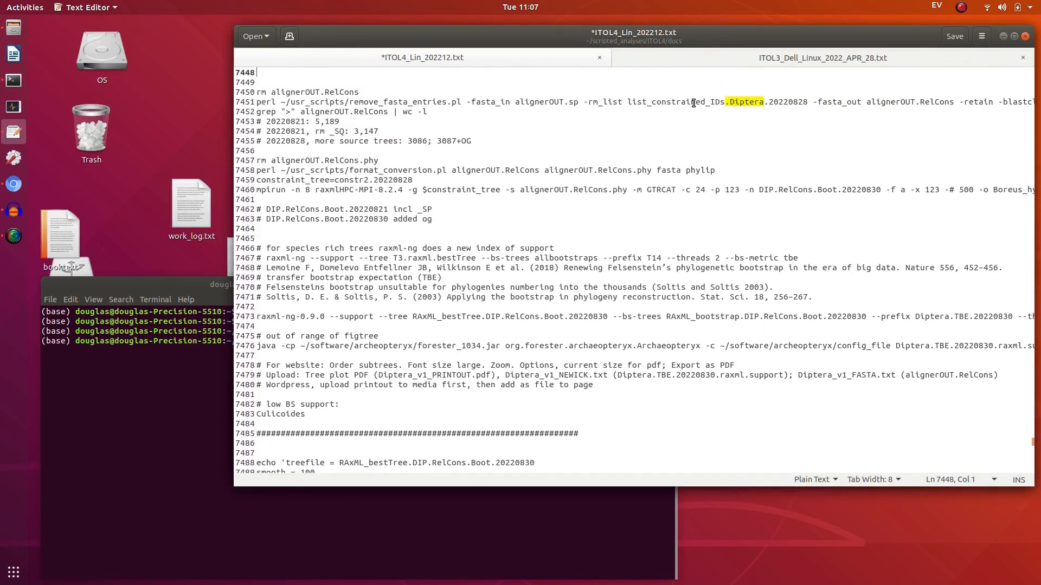
{"action": "left_click", "coordinate": [783, 189]}
{"action": "key", "text": "End"}
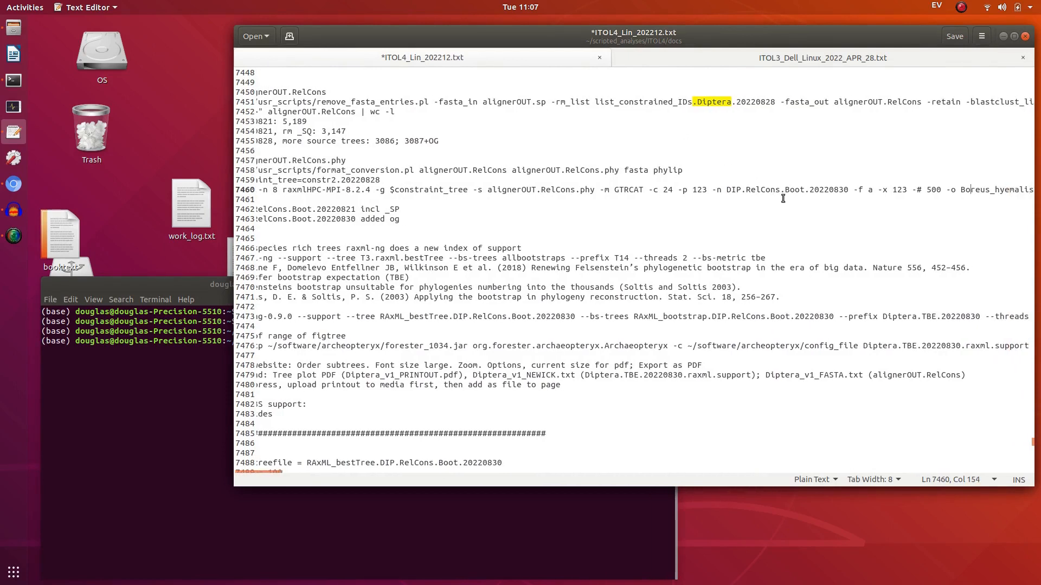
{"action": "key", "text": "shift+Right"}
{"action": "key", "text": "shift+Right"}
{"action": "key", "text": "shift+Right"}
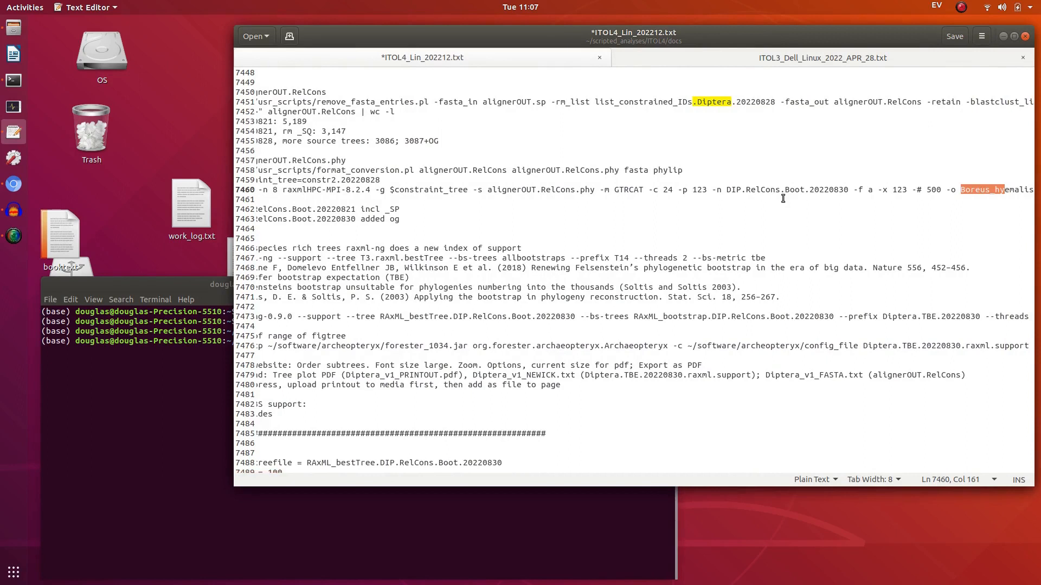
{"action": "key", "text": "shift+Right"}
{"action": "key", "text": "shift+Right"}
{"action": "key", "text": "shift+Right"}
{"action": "key", "text": "shift+Right"}
{"action": "key", "text": "shift+Right"}
{"action": "key", "text": "shift+Right"}
{"action": "key", "text": "ctrl+c"}
Replace Macromia_manchurica on the treePL mrca line with Boreus_hyemalis
{"action": "key", "text": "Home"}
{"action": "key", "text": "Down"}
{"action": "key", "text": "Down"}
{"action": "key", "text": "Down"}
{"action": "key", "text": "Page_Down"}
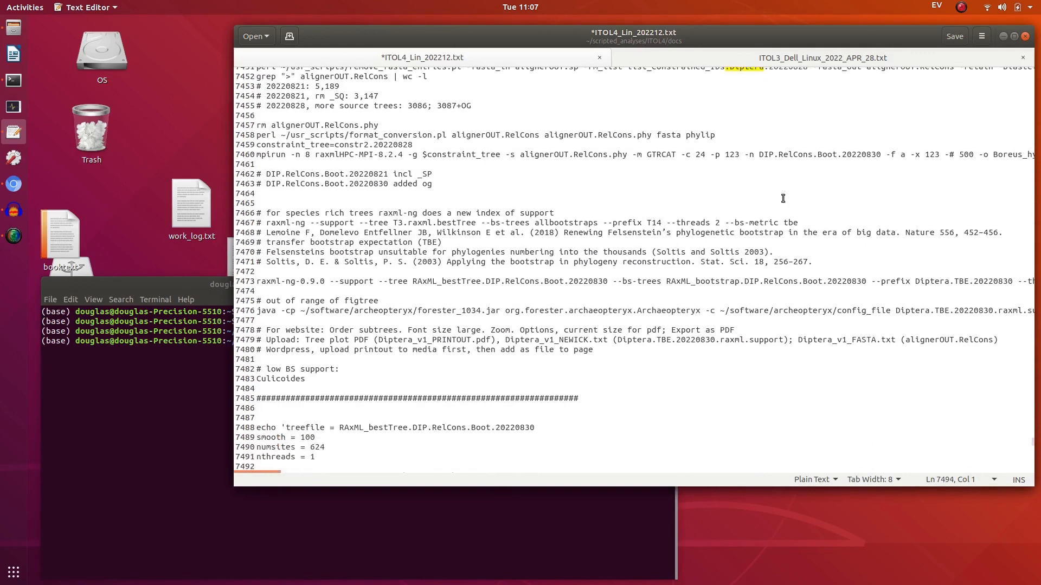
{"action": "key", "text": "Page_Down"}
{"action": "key", "text": "Page_Down"}
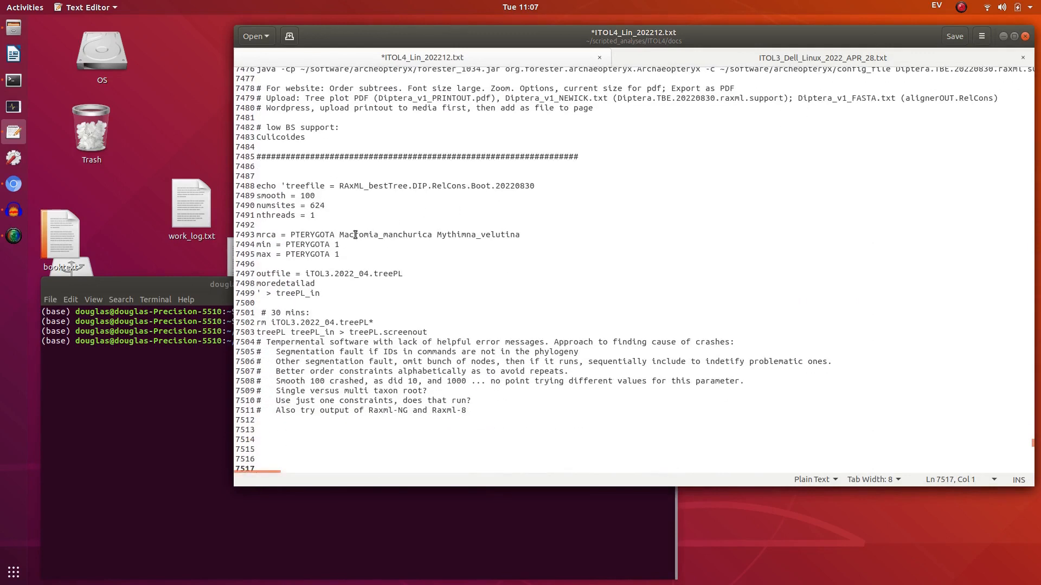
{"action": "double_click", "coordinate": [395, 234]}
{"action": "key", "text": "ctrl+v"}
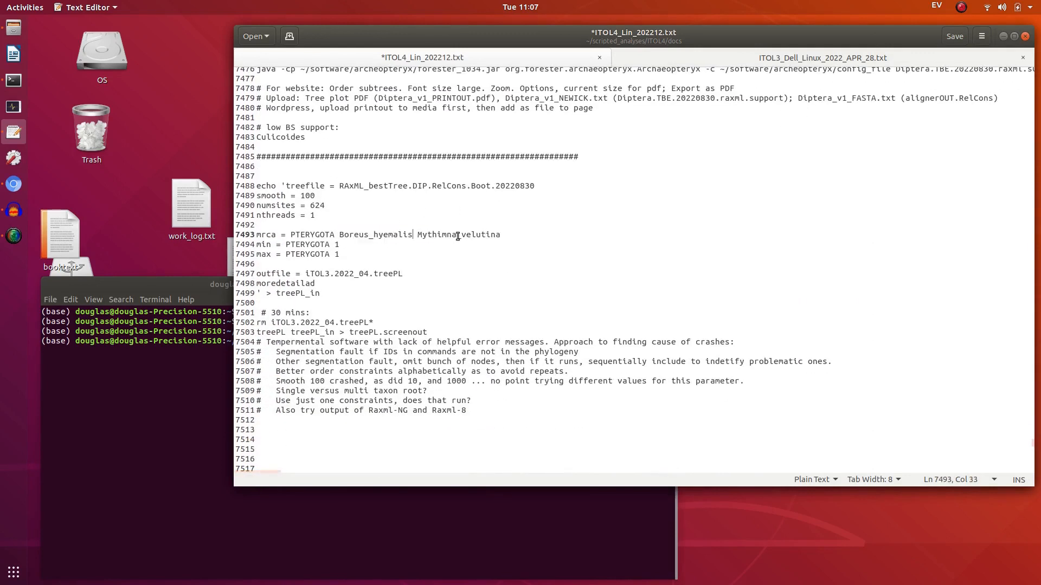
{"action": "key", "text": "BackSpace"}
Copy the tree file name from the treefile line
{"action": "left_click", "coordinate": [492, 212]}
{"action": "key", "text": "Up"}
{"action": "key", "text": "Up"}
{"action": "key", "text": "Up"}
{"action": "key", "text": "Down"}
{"action": "key", "text": "Home"}
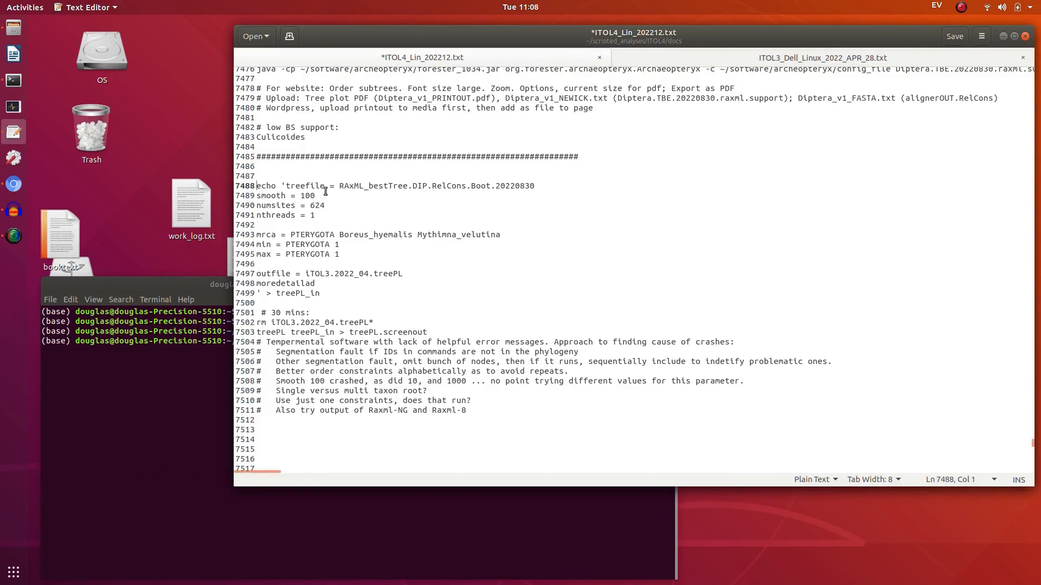
{"action": "left_click", "coordinate": [339, 186]}
{"action": "key", "text": "shift+Right"}
{"action": "key", "text": "shift+Right"}
{"action": "key", "text": "shift+Right"}
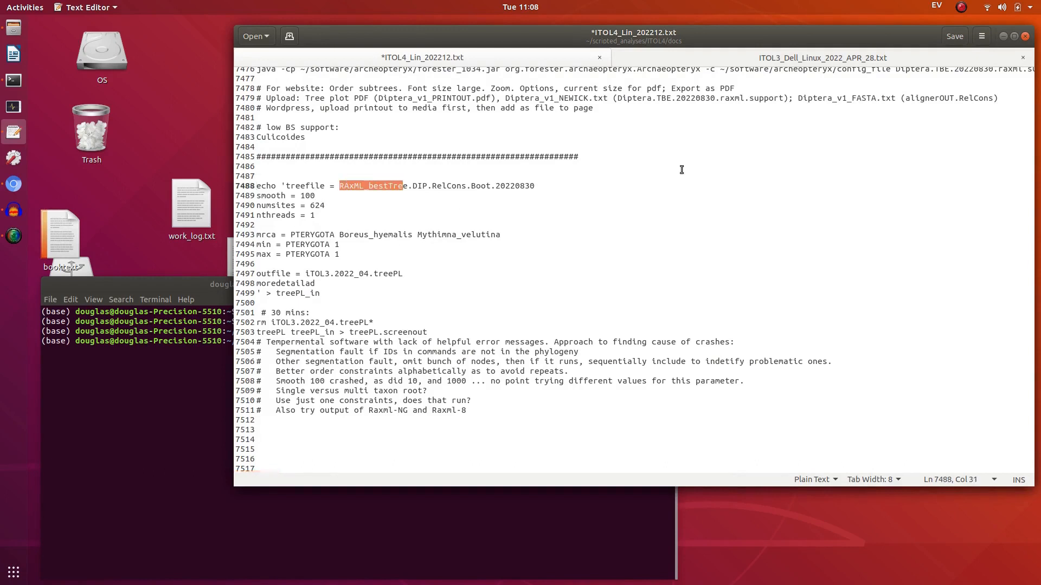
{"action": "key", "text": "shift+Right"}
{"action": "key", "text": "shift+Right"}
{"action": "key", "text": "shift+Right"}
{"action": "key", "text": "shift+Right"}
{"action": "key", "text": "shift+Right"}
{"action": "key", "text": "shift+Right"}
{"action": "key", "text": "shift+Right"}
{"action": "key", "text": "shift+Right"}
{"action": "key", "text": "shift+Right"}
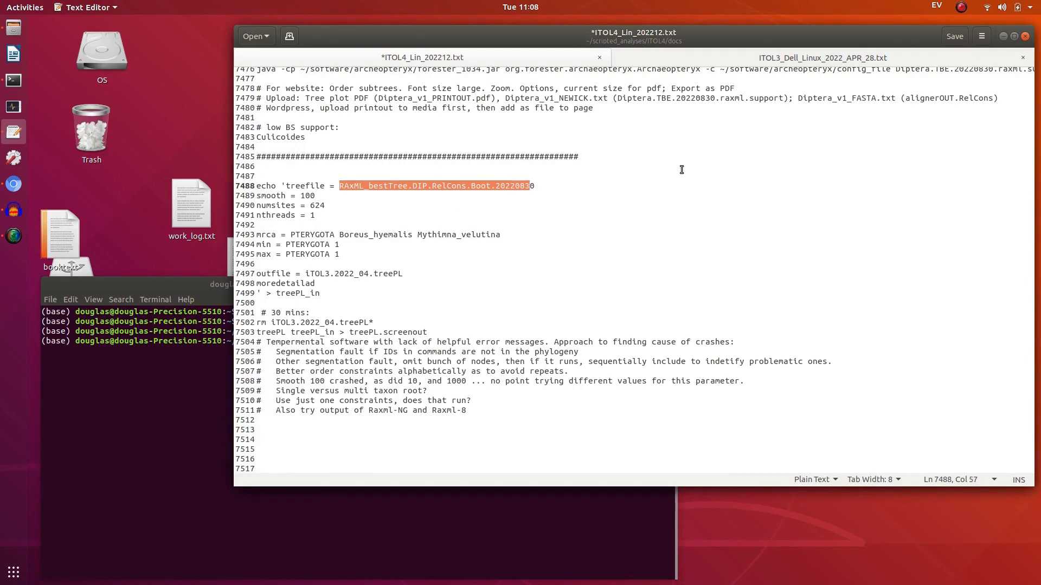
{"action": "key", "text": "ctrl+c"}
Print the tree in Terminal and copy a Gymnosoma_sylvaticum entry from its Newick text
{"action": "left_click", "coordinate": [359, 407]}
{"action": "right_click", "coordinate": [575, 440]}
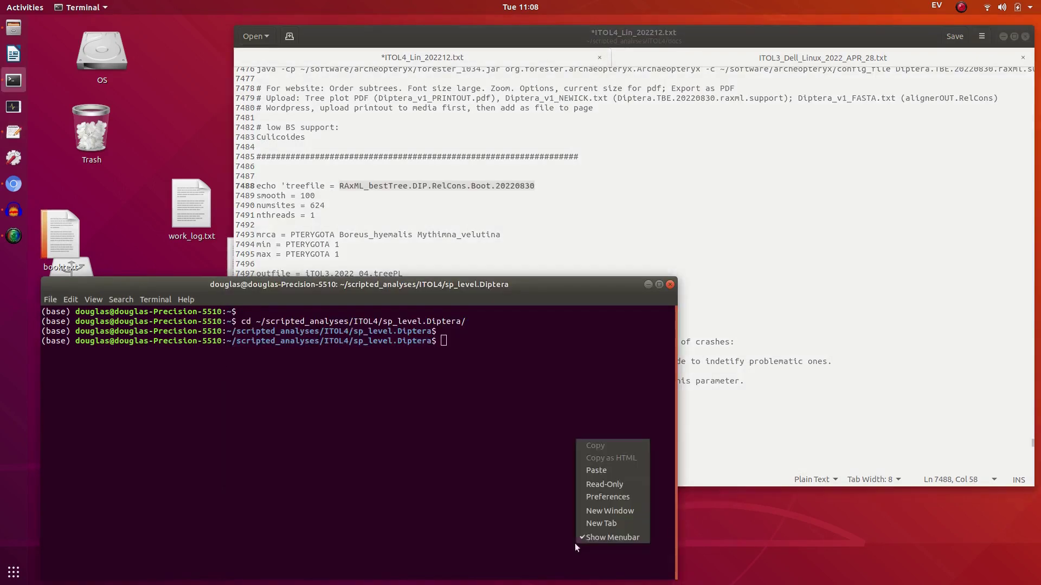
{"action": "left_click", "coordinate": [614, 470]}
{"action": "double_click", "coordinate": [358, 497]}
{"action": "right_click", "coordinate": [482, 393]}
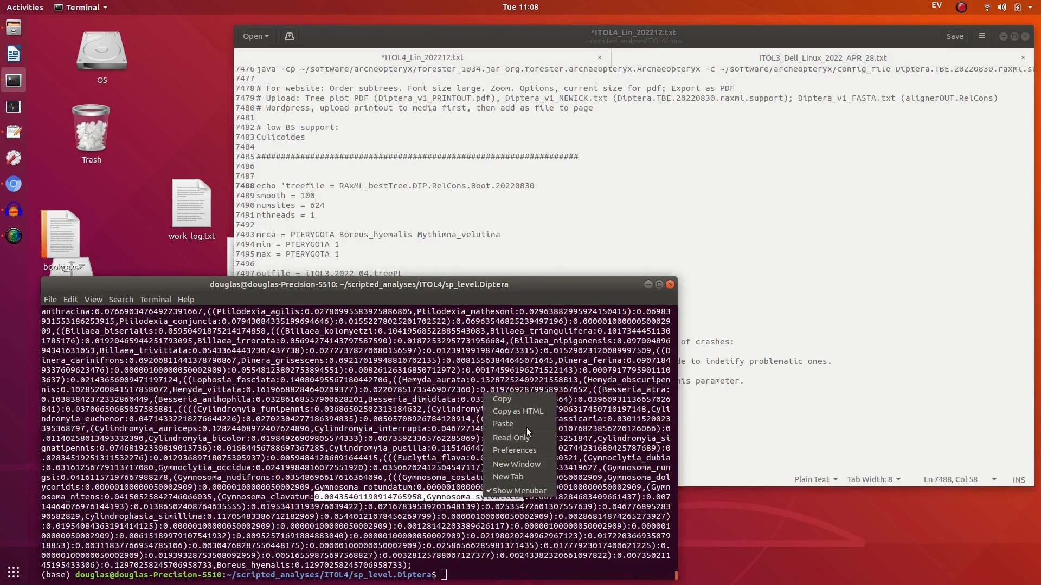
{"action": "left_click", "coordinate": [501, 400]}
{"action": "left_click", "coordinate": [586, 216]}
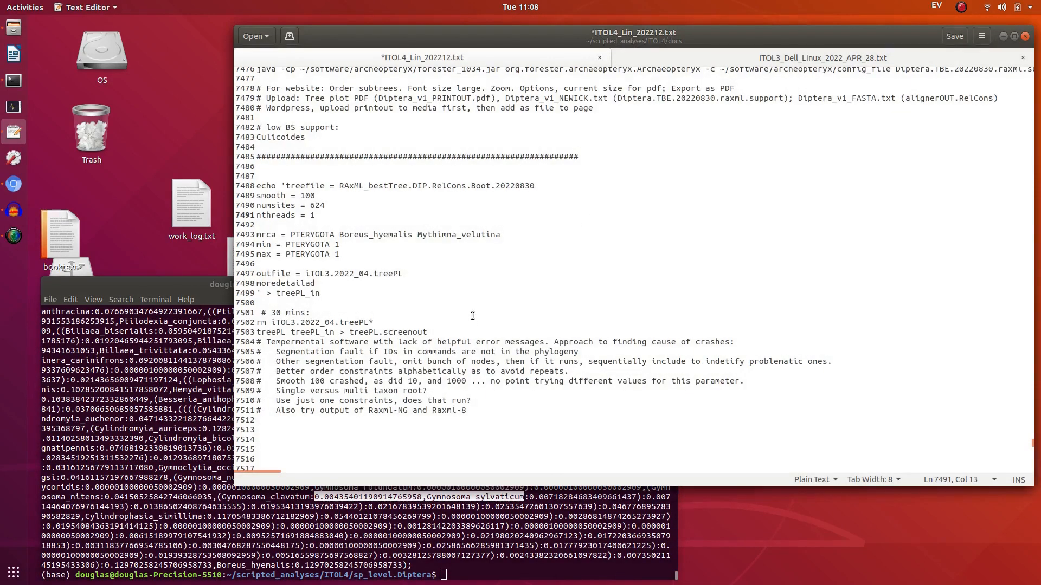
Paste the entry on a scratch line above mrca, strip its branch length and cut Gymnosoma_sylvaticum
{"action": "left_click", "coordinate": [462, 226]}
{"action": "key", "text": "Return"}
{"action": "key", "text": "Return"}
{"action": "key", "text": "Up"}
{"action": "key", "text": "ctrl+v"}
{"action": "key", "text": "Home"}
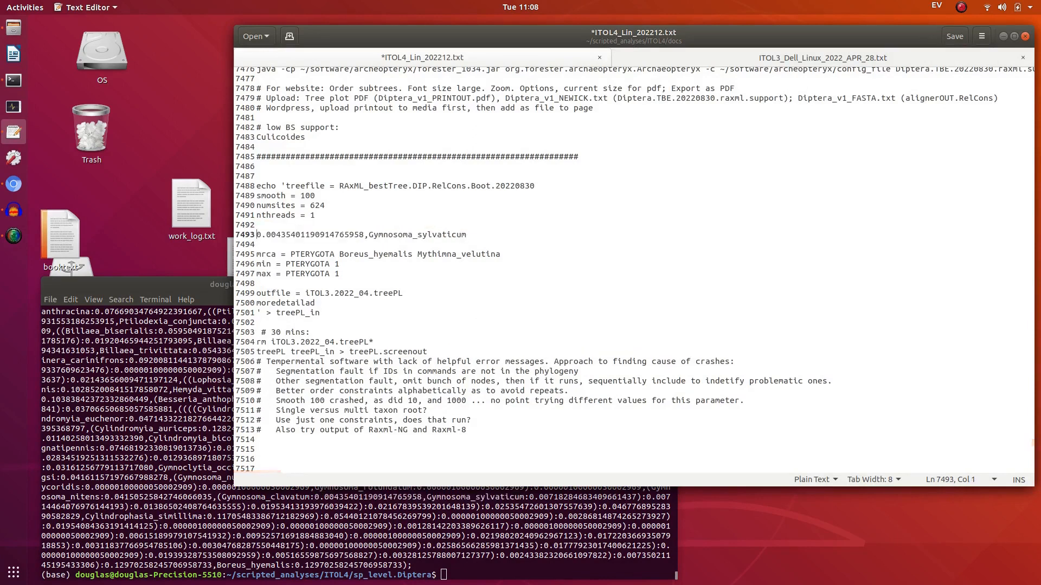
{"action": "key", "text": "Delete"}
{"action": "key", "text": "Delete"}
{"action": "key", "text": "Delete"}
{"action": "key", "text": "Delete"}
{"action": "key", "text": "Delete"}
{"action": "key", "text": "Delete"}
{"action": "key", "text": "Delete"}
{"action": "key", "text": "Delete"}
{"action": "key", "text": "Delete"}
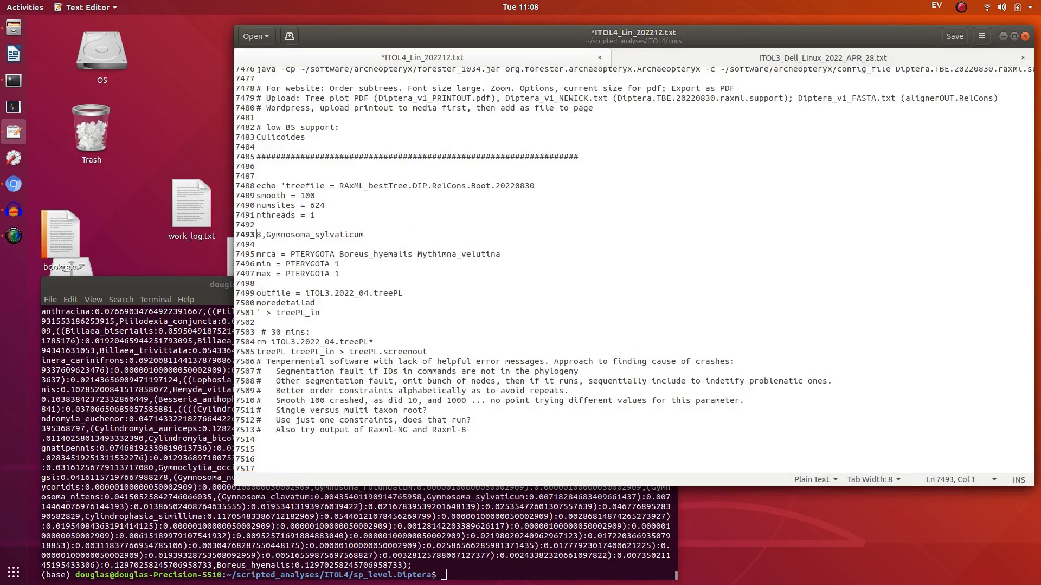
{"action": "key", "text": "Delete"}
{"action": "key", "text": "Delete"}
{"action": "key", "text": "Delete"}
{"action": "key", "text": "shift+End"}
{"action": "key", "text": "ctrl+x"}
Replace Mythimna_velutina on the mrca line with Gymnosoma_sylvaticum and remove the scratch lines
{"action": "double_click", "coordinate": [472, 255]}
{"action": "key", "text": "ctrl+v"}
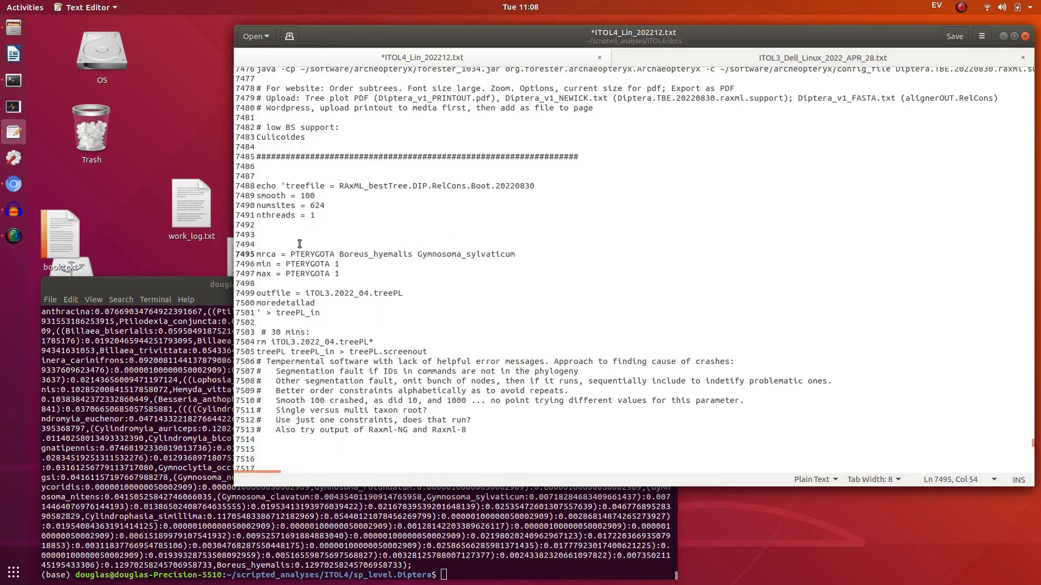
{"action": "left_click", "coordinate": [298, 244]}
{"action": "key", "text": "Up"}
{"action": "key", "text": "Up"}
{"action": "key", "text": "Delete"}
{"action": "key", "text": "Delete"}
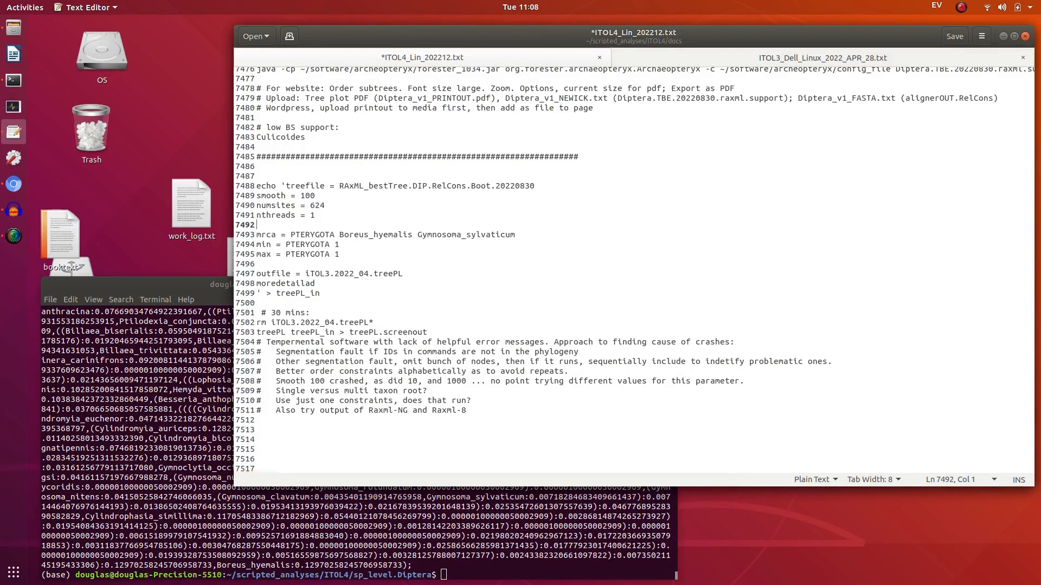
Review the treefile line and the mrca PTERYGOTA clade name in the treePL block
{"action": "left_click", "coordinate": [281, 186]}
{"action": "left_click", "coordinate": [355, 220]}
{"action": "double_click", "coordinate": [319, 235]}
{"action": "left_click", "coordinate": [246, 225]}
{"action": "double_click", "coordinate": [312, 235]}
{"action": "left_click", "coordinate": [333, 225]}
Set the outfile name to RAxML_bestTree.DIP.RelCons.Boot.20220830.treePL using the copied treefile name
{"action": "left_click", "coordinate": [354, 185]}
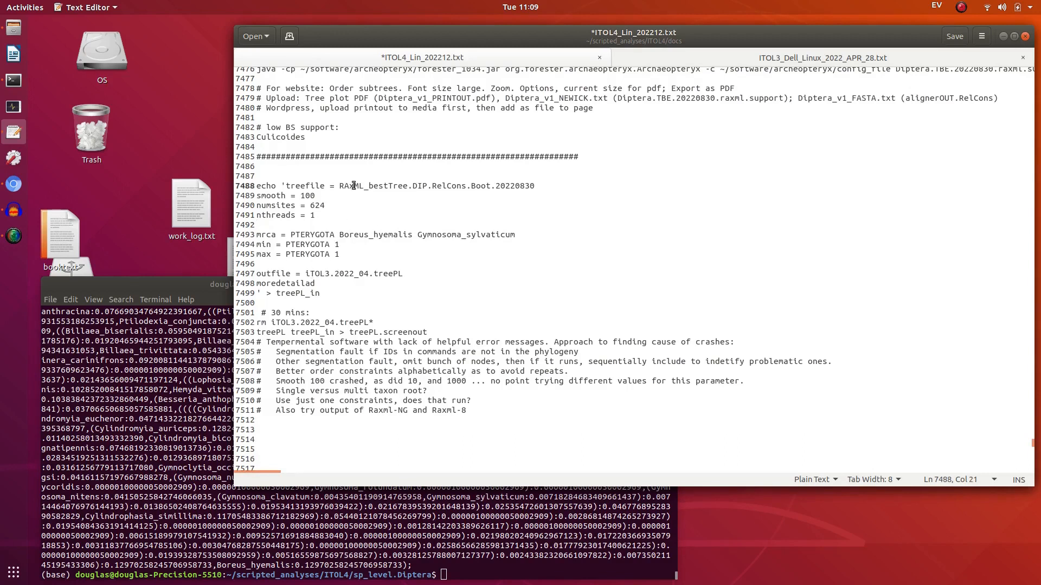
{"action": "key", "text": "shift+Right"}
{"action": "key", "text": "shift+Right"}
{"action": "key", "text": "shift+Right"}
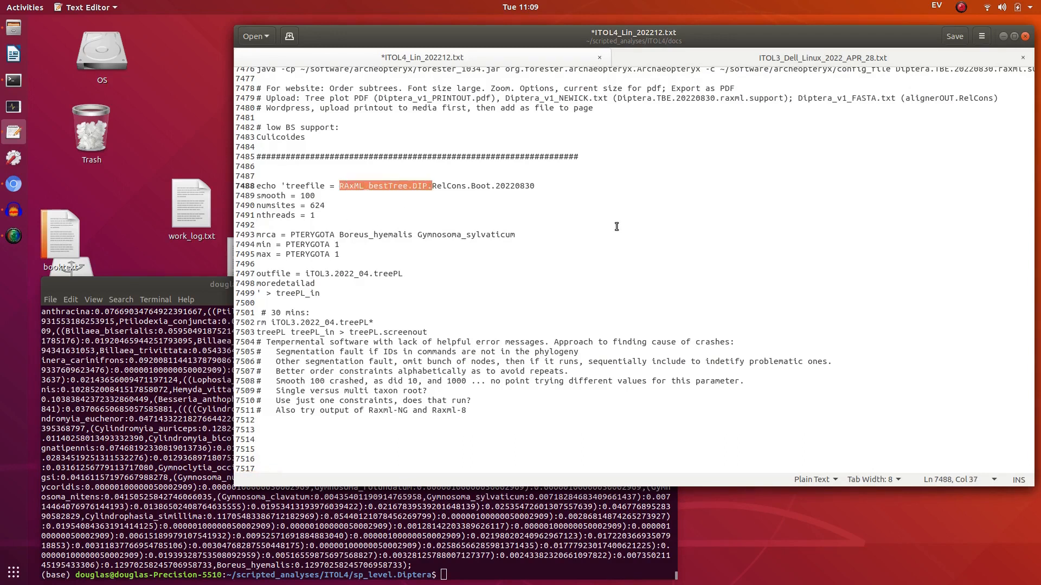
{"action": "key", "text": "shift+Right"}
{"action": "key", "text": "shift+Right"}
{"action": "key", "text": "shift+Right"}
{"action": "key", "text": "shift+Right"}
{"action": "key", "text": "shift+Right"}
{"action": "key", "text": "shift+Right"}
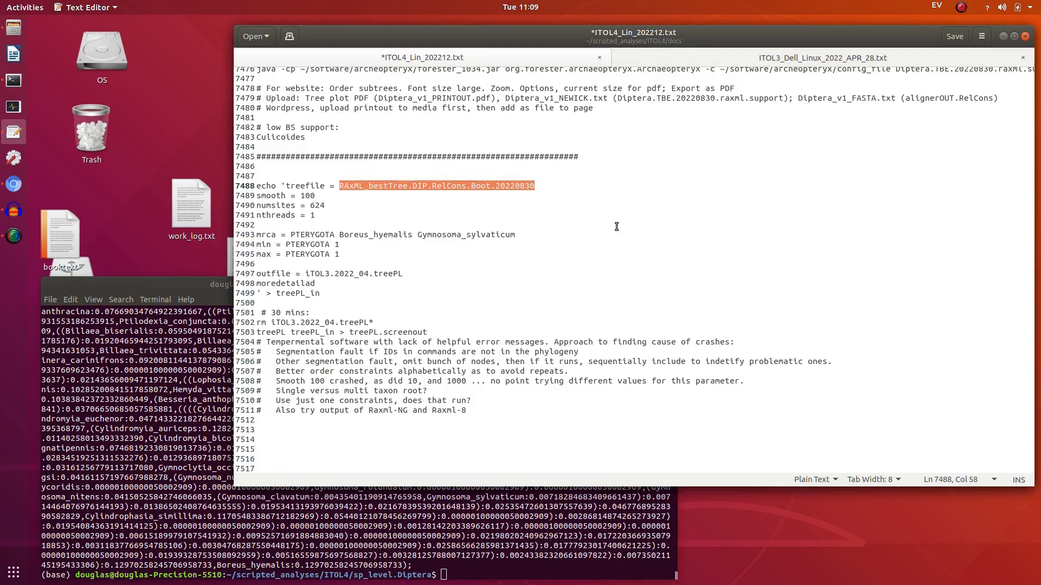
{"action": "left_click", "coordinate": [374, 273]}
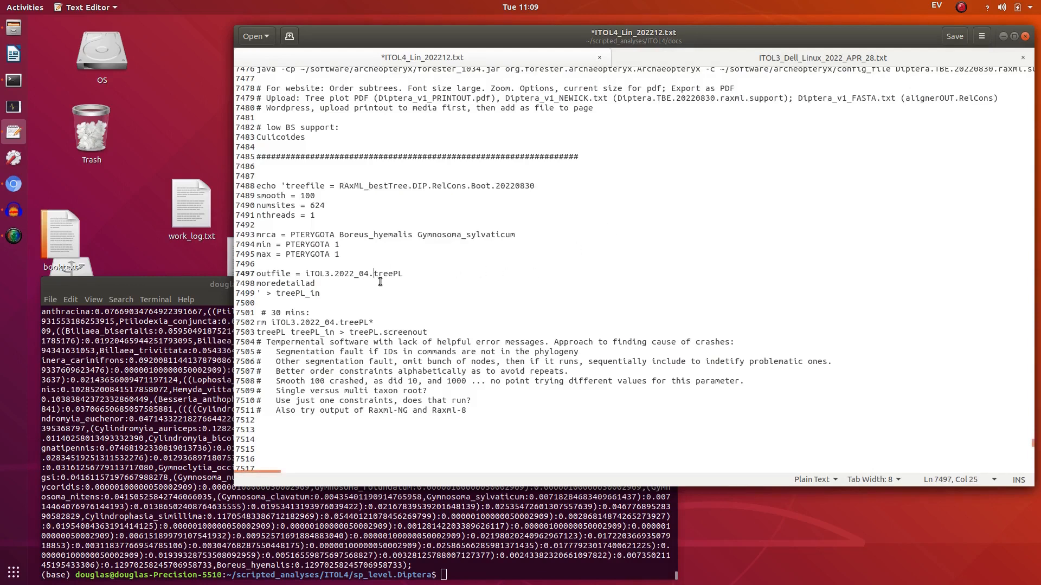
{"action": "key", "text": "BackSpace"}
{"action": "key", "text": "BackSpace"}
{"action": "key", "text": "BackSpace"}
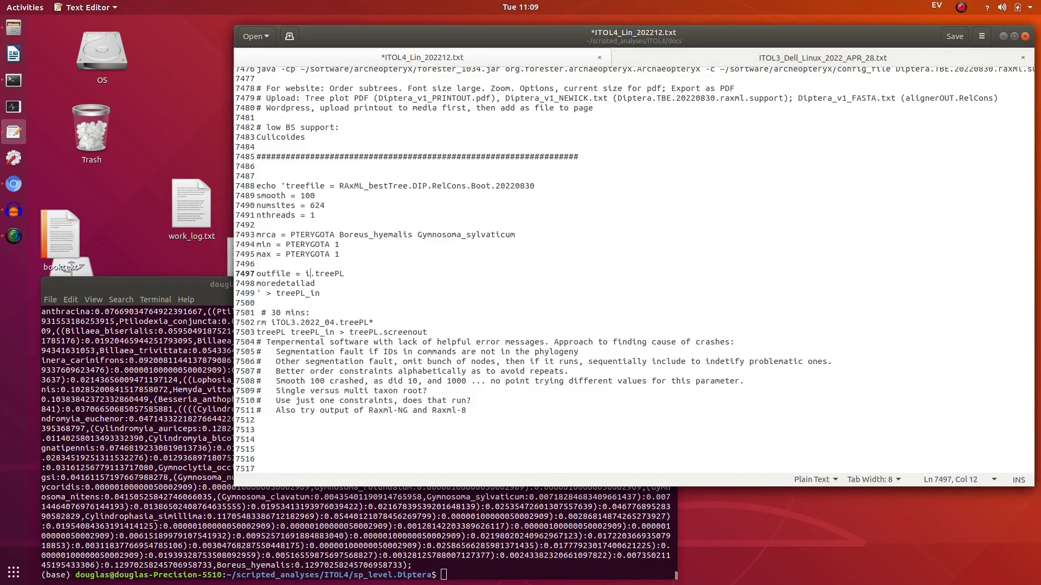
{"action": "key", "text": "ctrl+v"}
Comment out the rm iTOL3.2022_04.treePL* line below the treePL_in line
{"action": "key", "text": "Down"}
{"action": "key", "text": "Down"}
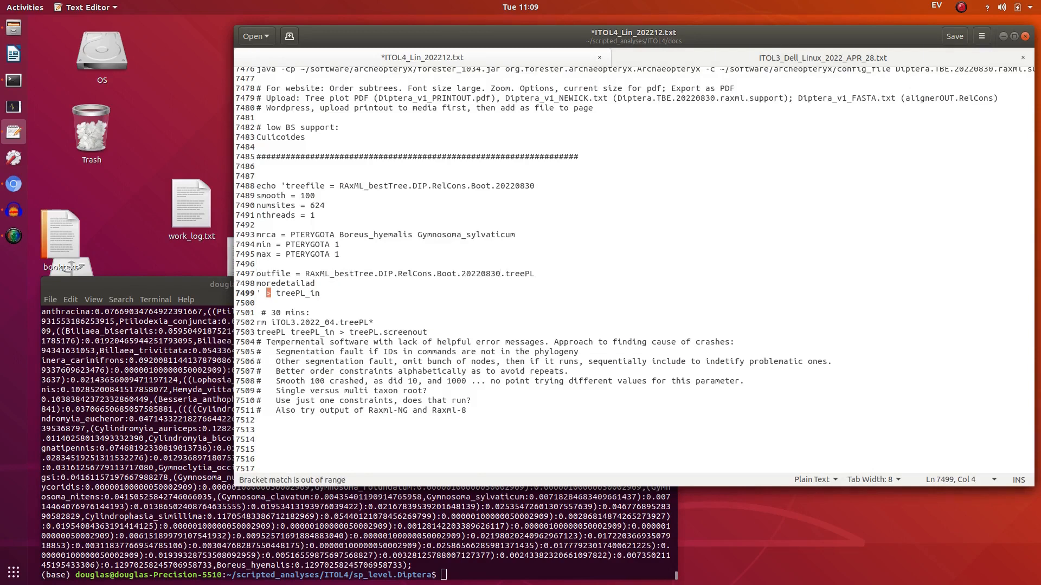
{"action": "key", "text": "Left"}
{"action": "key", "text": "Left"}
{"action": "key", "text": "Left"}
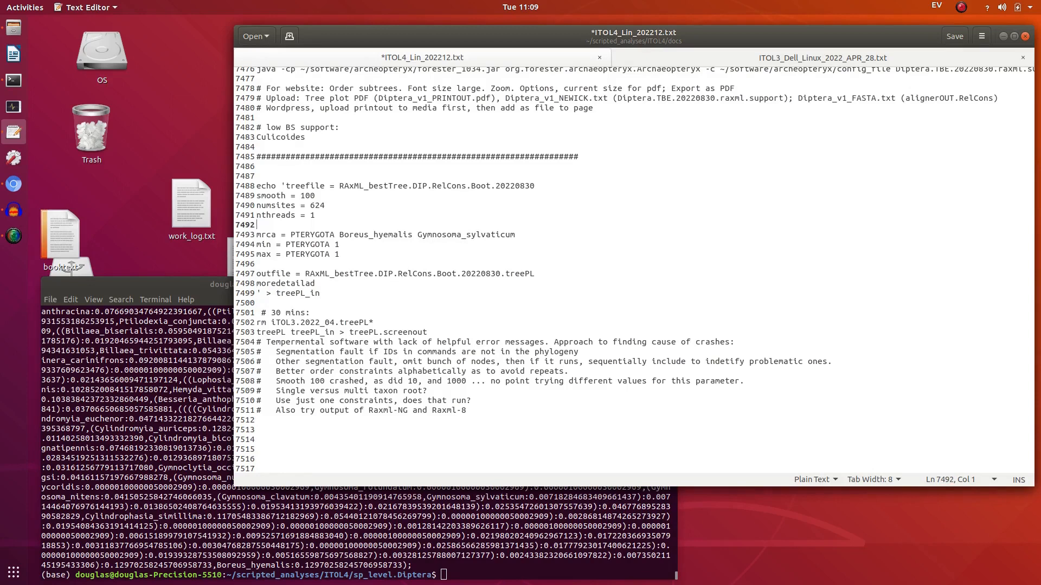
{"action": "double_click", "coordinate": [298, 294]}
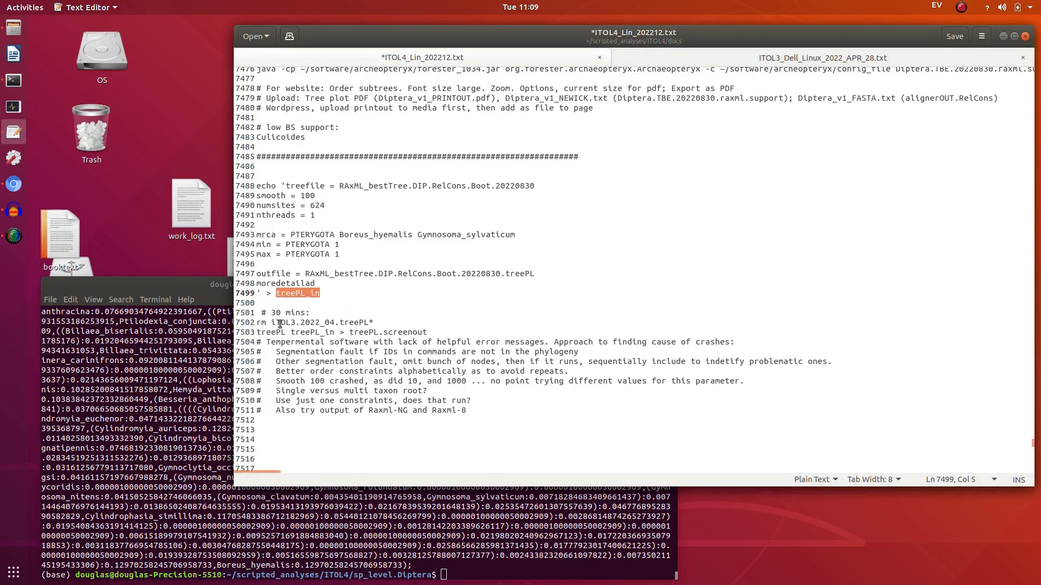
{"action": "key", "text": "Down"}
{"action": "key", "text": "Down"}
{"action": "key", "text": "Down"}
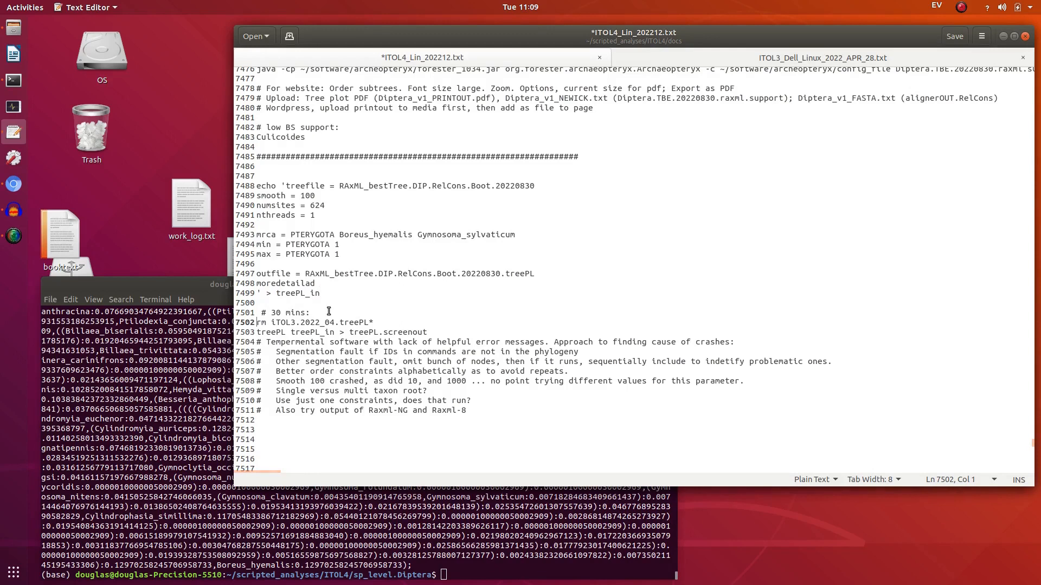
{"action": "type", "text": "#"}
{"action": "key", "text": "Down"}
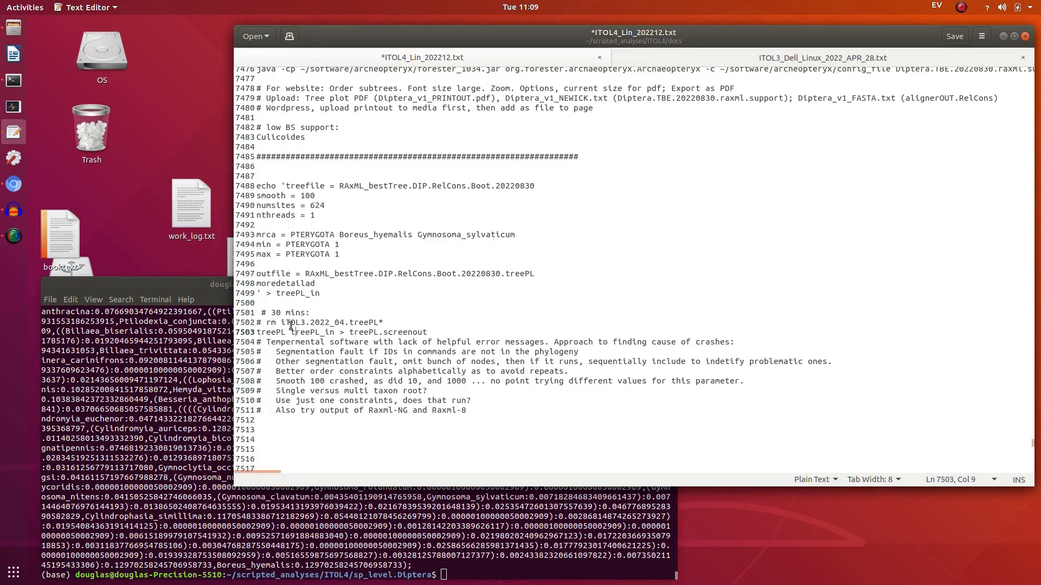
{"action": "left_click", "coordinate": [338, 332]}
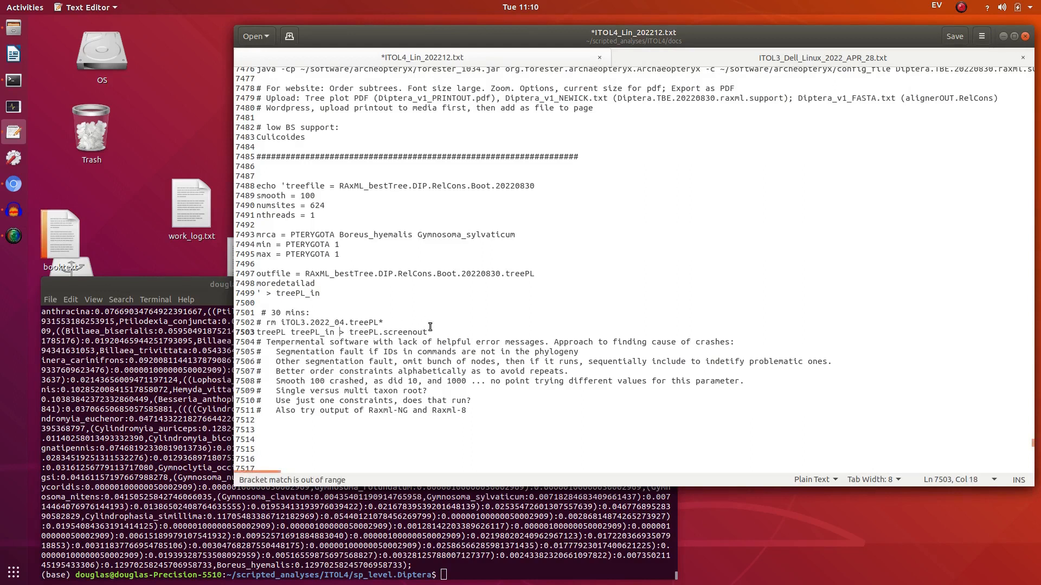
{"action": "key", "text": "Home"}
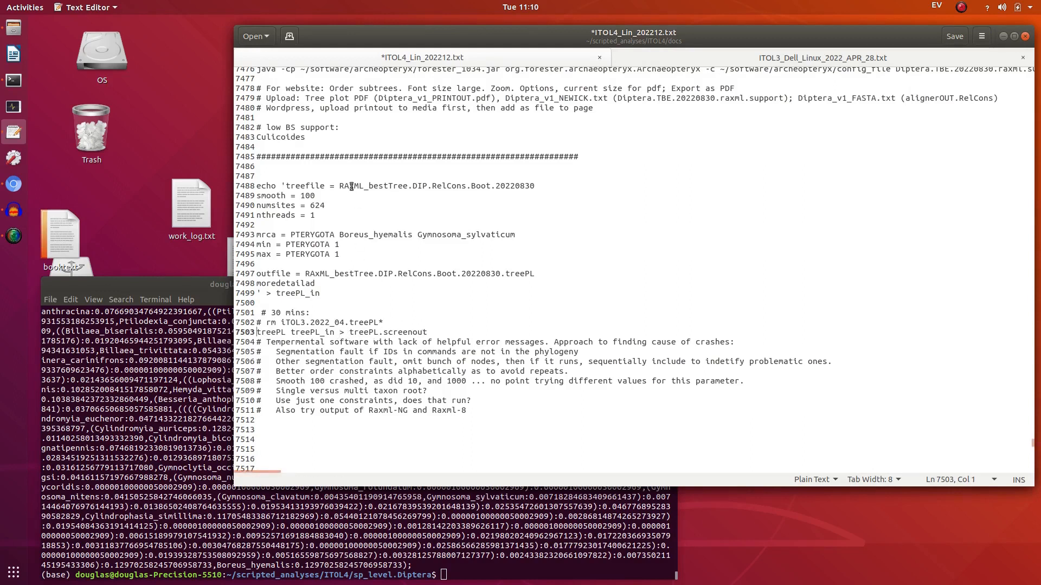
Select the whole treePL echo command block in the notes
{"action": "left_click", "coordinate": [351, 185]}
{"action": "key", "text": "Up"}
{"action": "key", "text": "shift+Down"}
{"action": "key", "text": "shift+Down"}
{"action": "key", "text": "shift+Down"}
{"action": "key", "text": "shift+Down"}
{"action": "key", "text": "shift+Down"}
{"action": "key", "text": "shift+Down"}
{"action": "key", "text": "shift+Down"}
{"action": "key", "text": "shift+Down"}
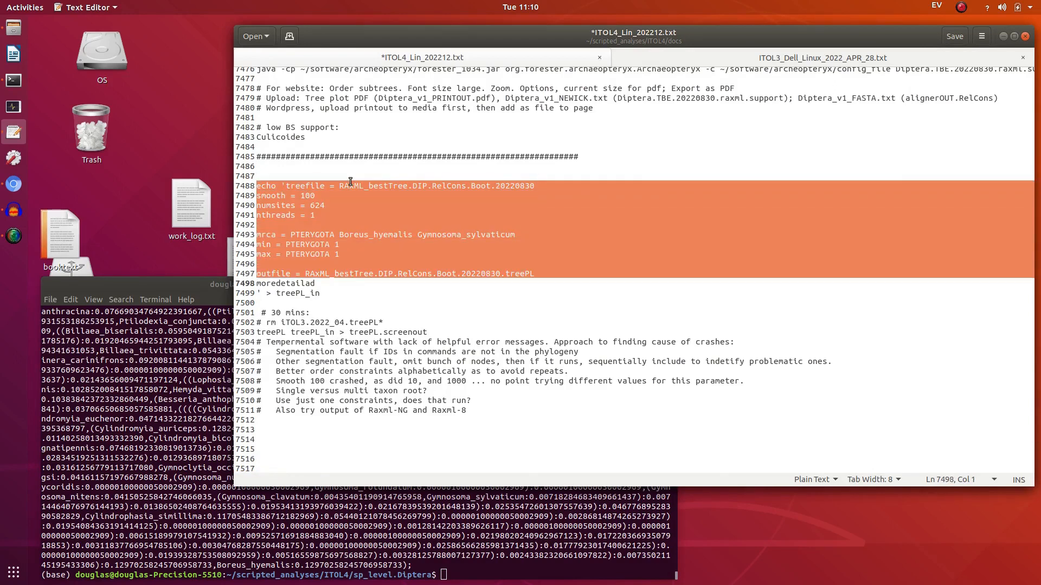
{"action": "key", "text": "shift+Down"}
{"action": "key", "text": "shift+Down"}
{"action": "key", "text": "shift+Down"}
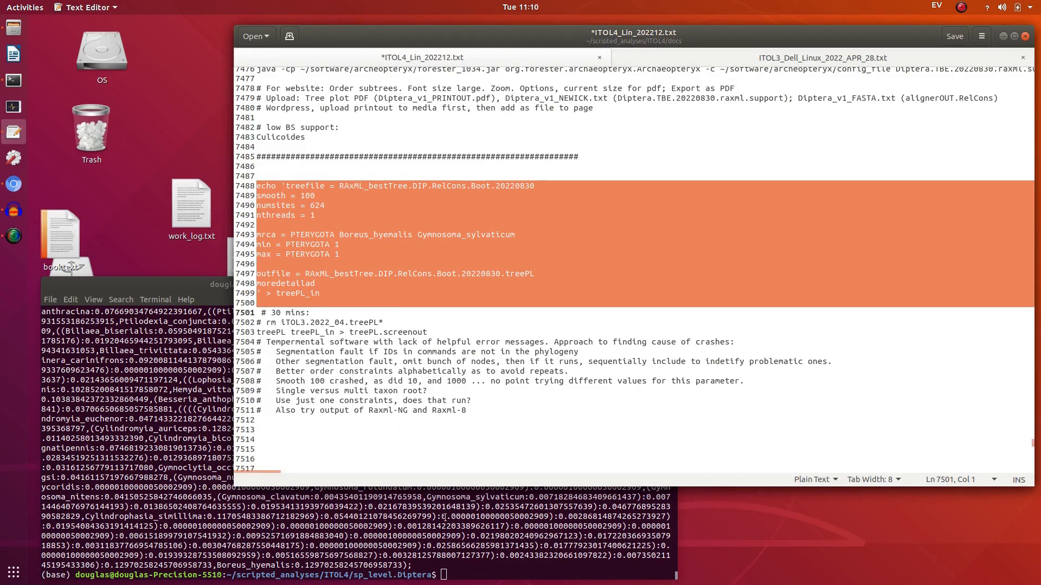
Run the echo block in Terminal to write treePL_in, then return to the notes
{"action": "left_click", "coordinate": [472, 568]}
{"action": "right_click", "coordinate": [471, 568]}
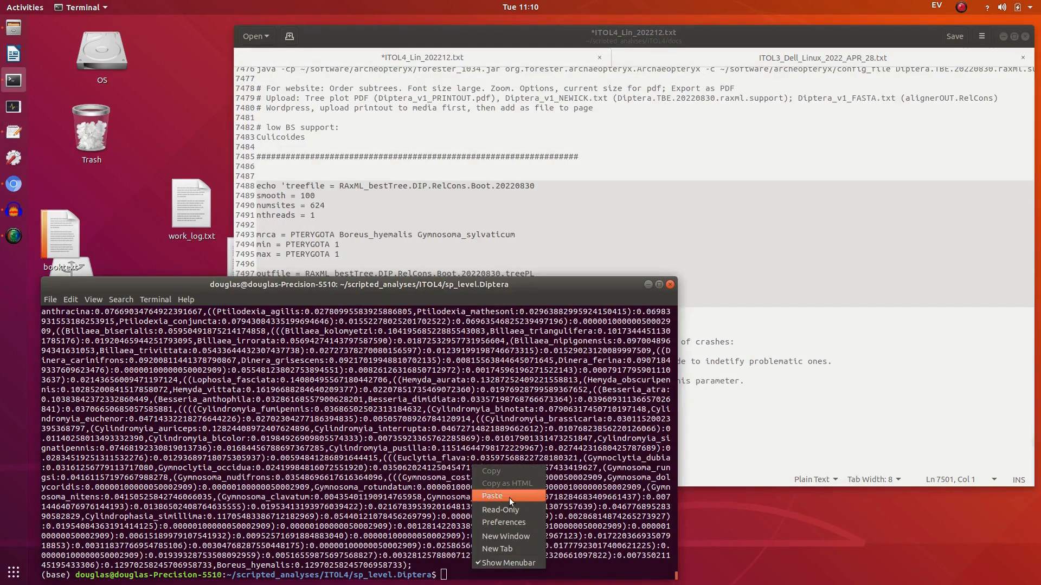
{"action": "left_click", "coordinate": [510, 500]}
{"action": "key", "text": "ctrl+shift+v"}
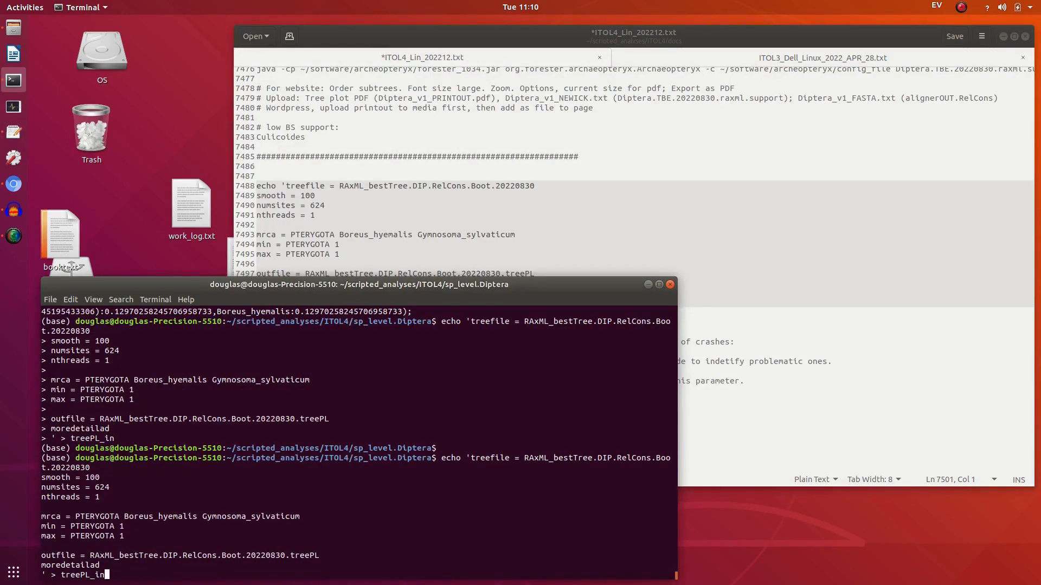
{"action": "key", "text": "Return"}
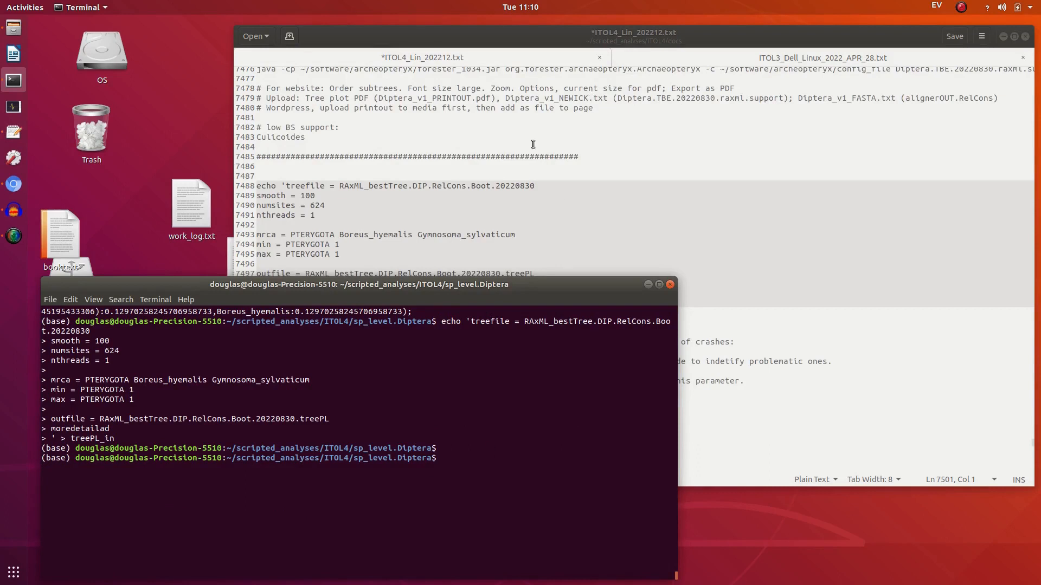
{"action": "left_click", "coordinate": [534, 146]}
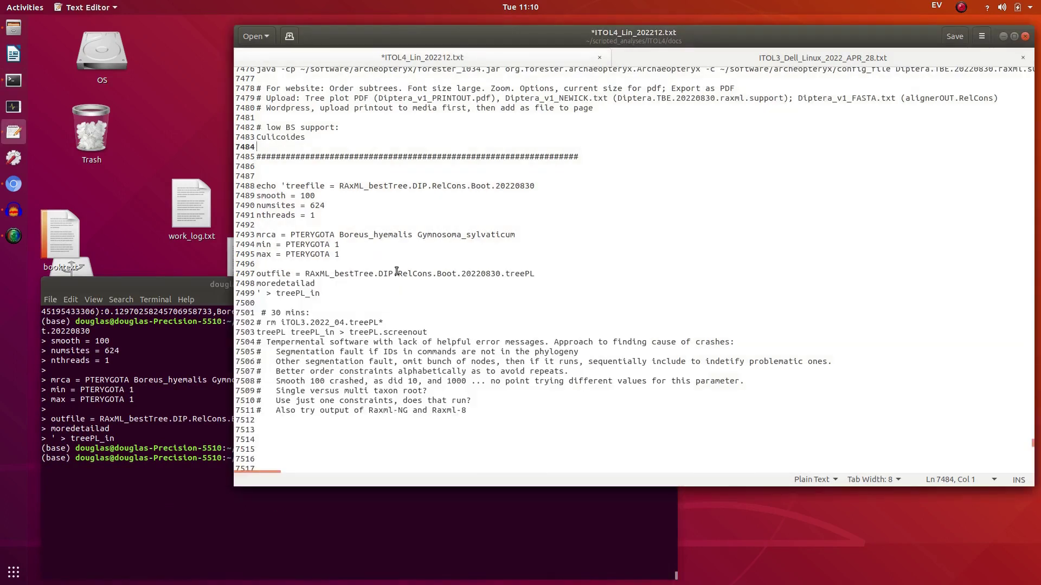
Print the contents of treePL_in in Terminal with cat
{"action": "double_click", "coordinate": [313, 333]}
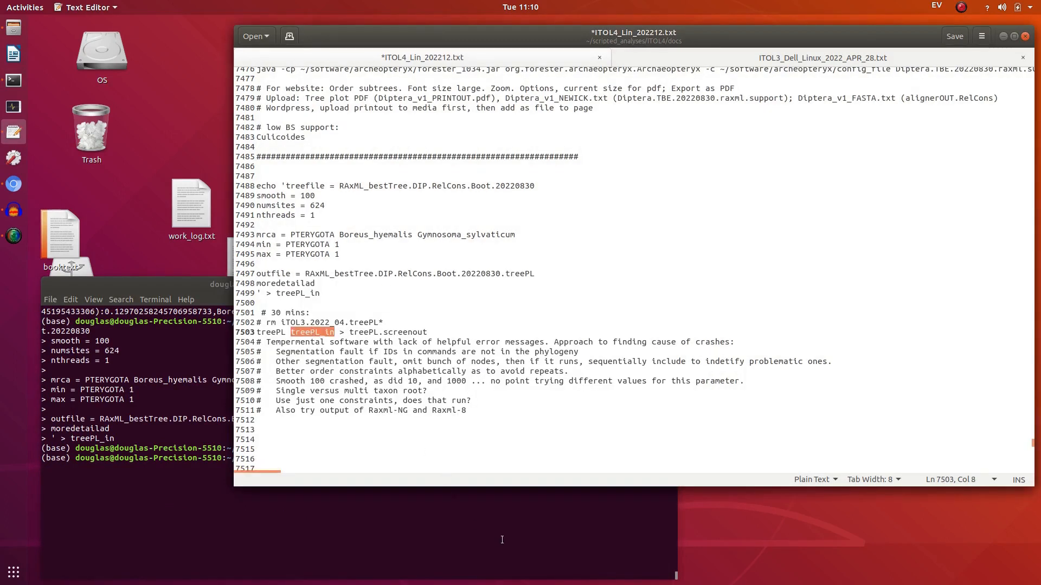
{"action": "left_click", "coordinate": [443, 476]}
{"action": "right_click", "coordinate": [501, 434]}
{"action": "left_click", "coordinate": [520, 470]}
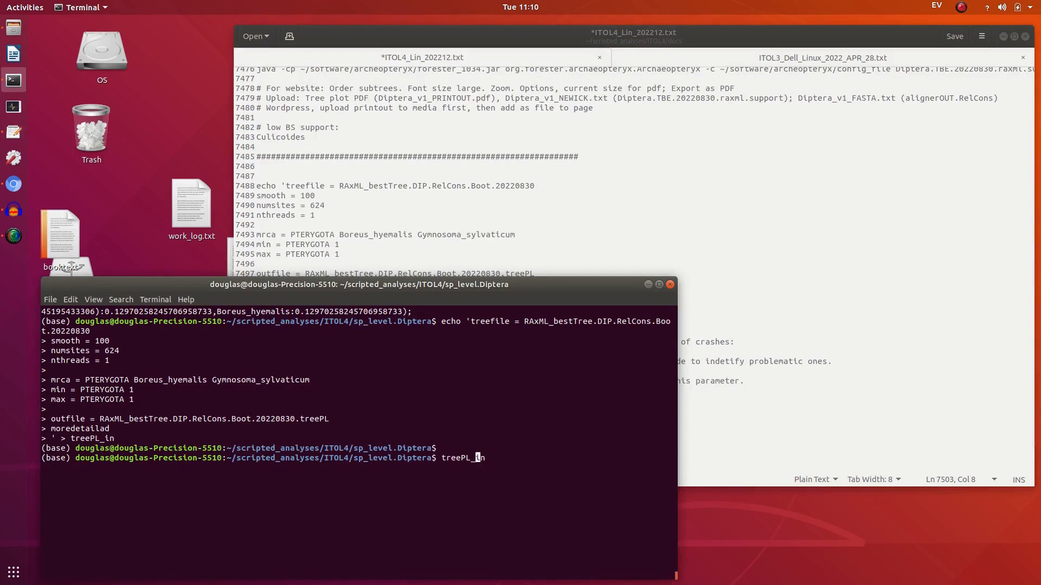
{"action": "key", "text": "Home"}
{"action": "type", "text": "cat"}
{"action": "key", "text": "Return"}
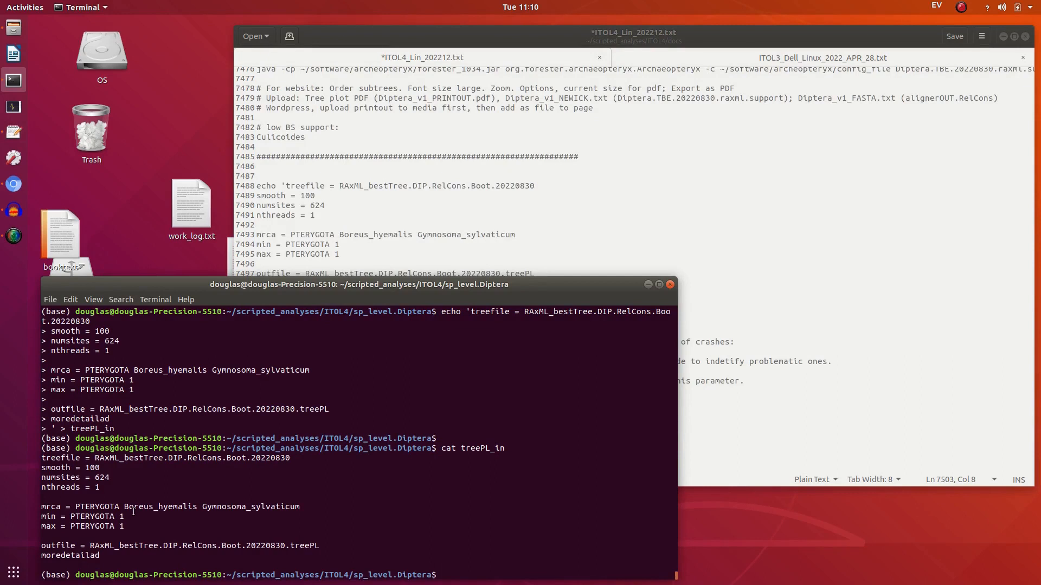
Run the treePL dating command from the notes in Terminal and enlarge it to see the output
{"action": "left_click", "coordinate": [413, 217]}
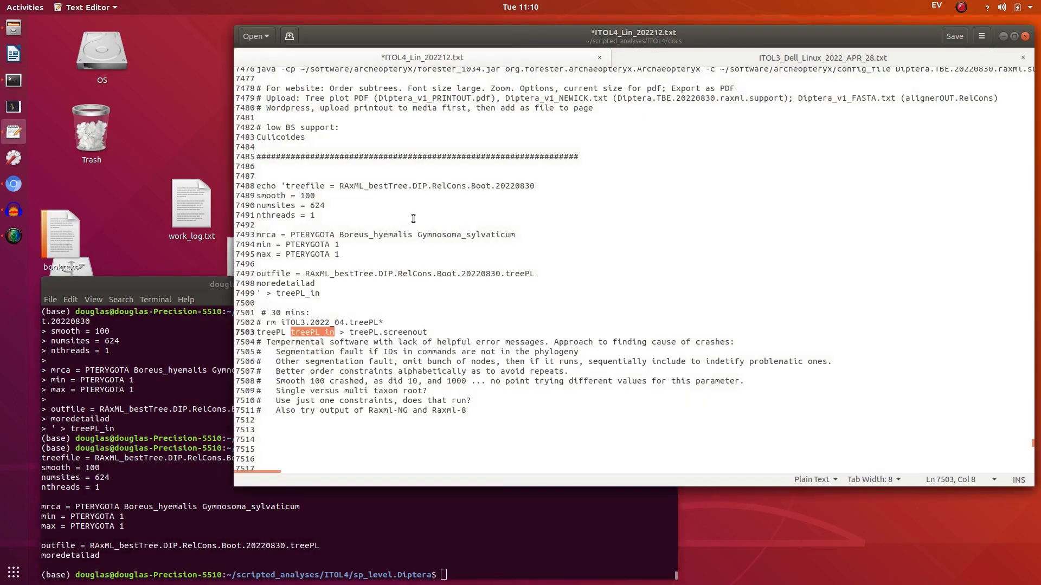
{"action": "left_click", "coordinate": [415, 323]}
{"action": "key", "text": "Down"}
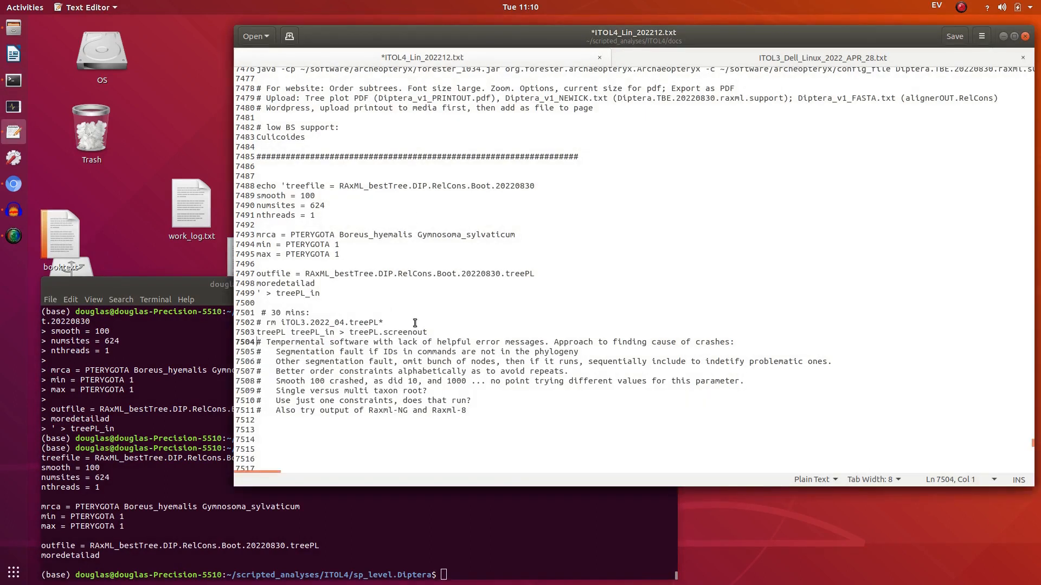
{"action": "key", "text": "shift+Down"}
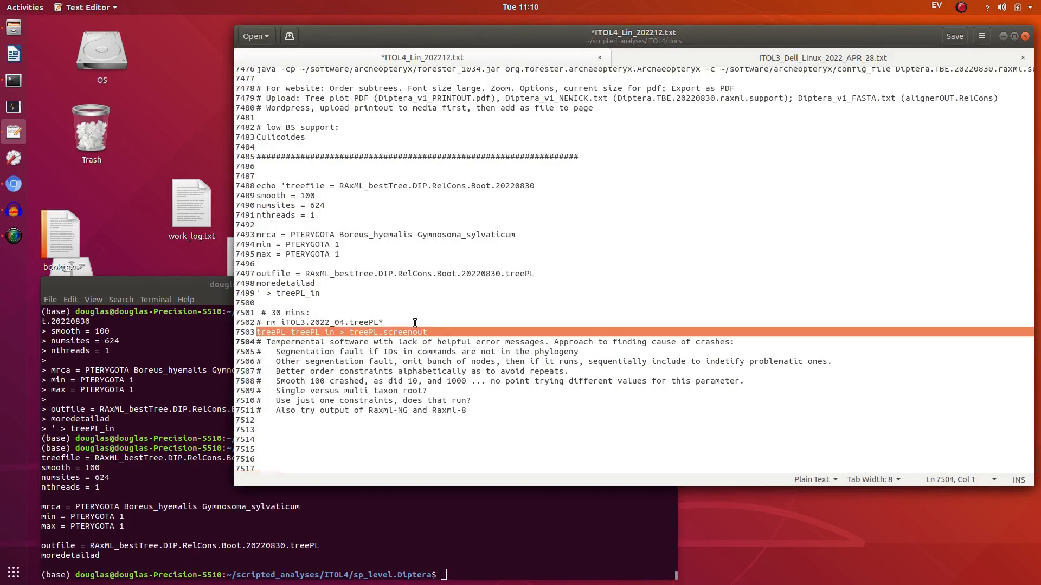
{"action": "left_click", "coordinate": [501, 557]}
{"action": "right_click", "coordinate": [502, 461]}
{"action": "left_click", "coordinate": [523, 493]}
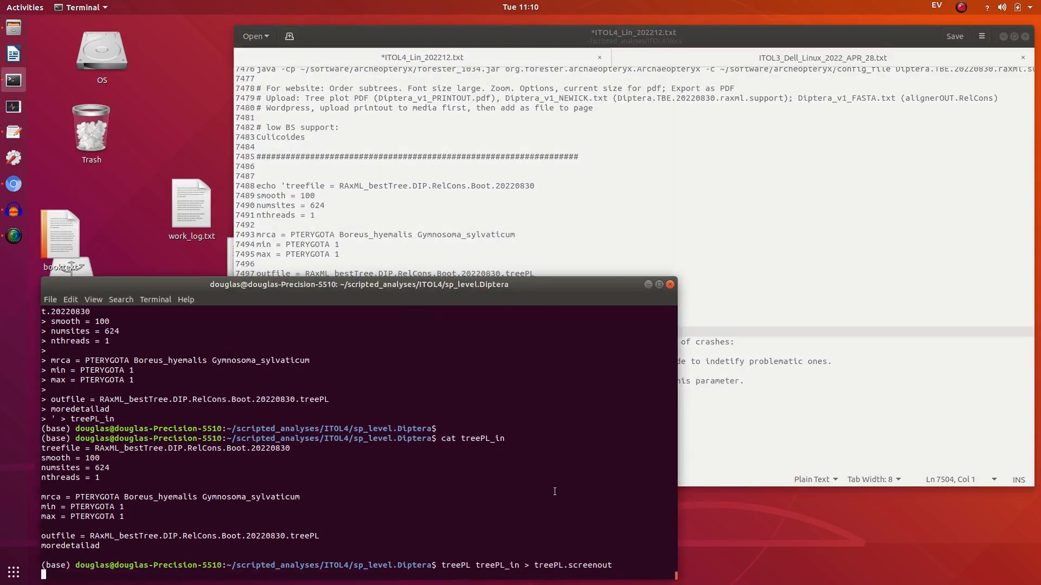
{"action": "left_click_drag", "start_coordinate": [682, 278], "coordinate": [769, 230]}
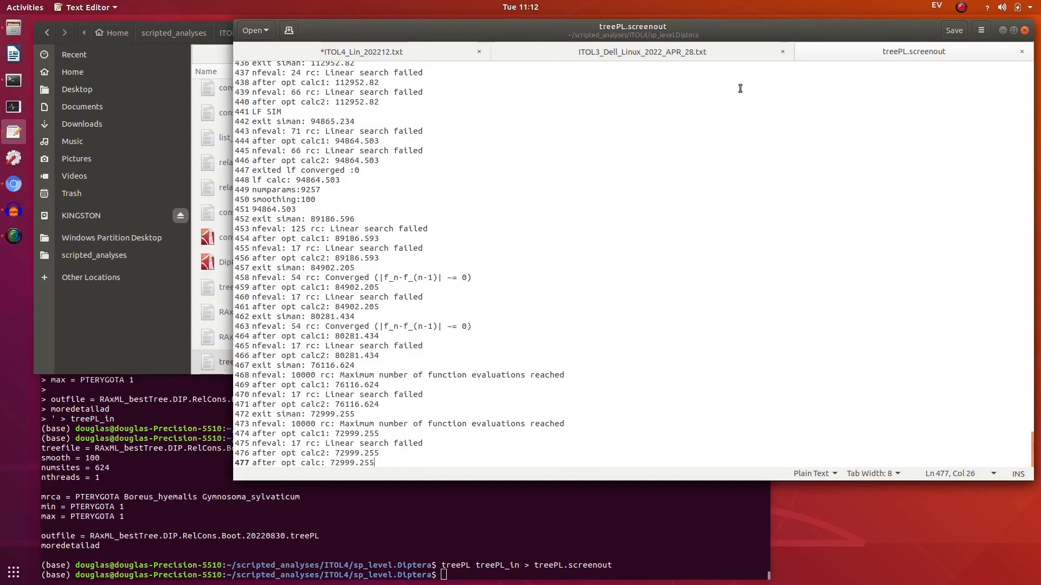
Select the dated RAxML_bestTree.DIP.RelCons.Boot.20220830.treePL output in Files, then return to the notes
{"action": "left_click", "coordinate": [144, 337]}
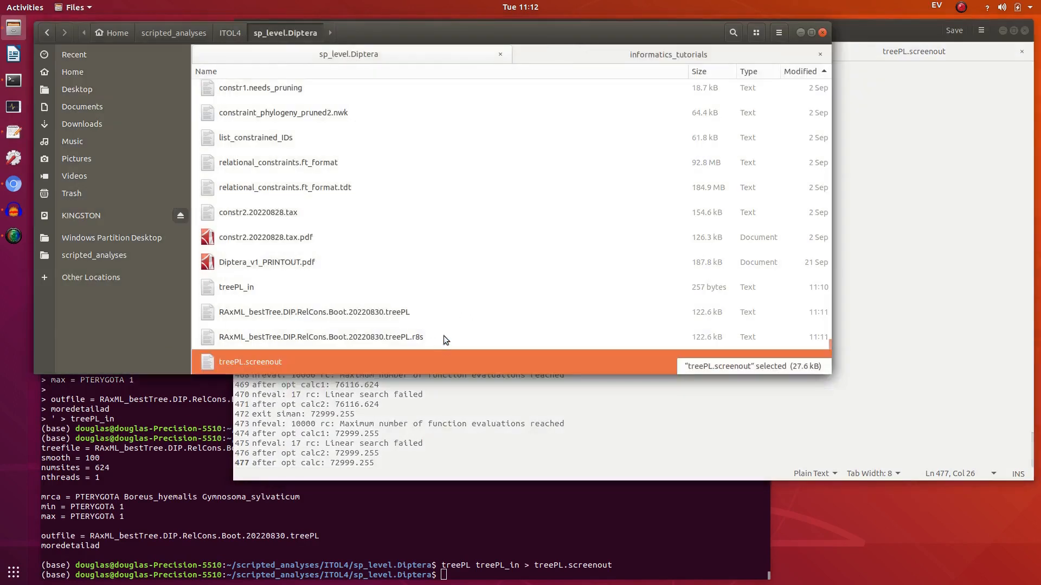
{"action": "left_click", "coordinate": [433, 314]}
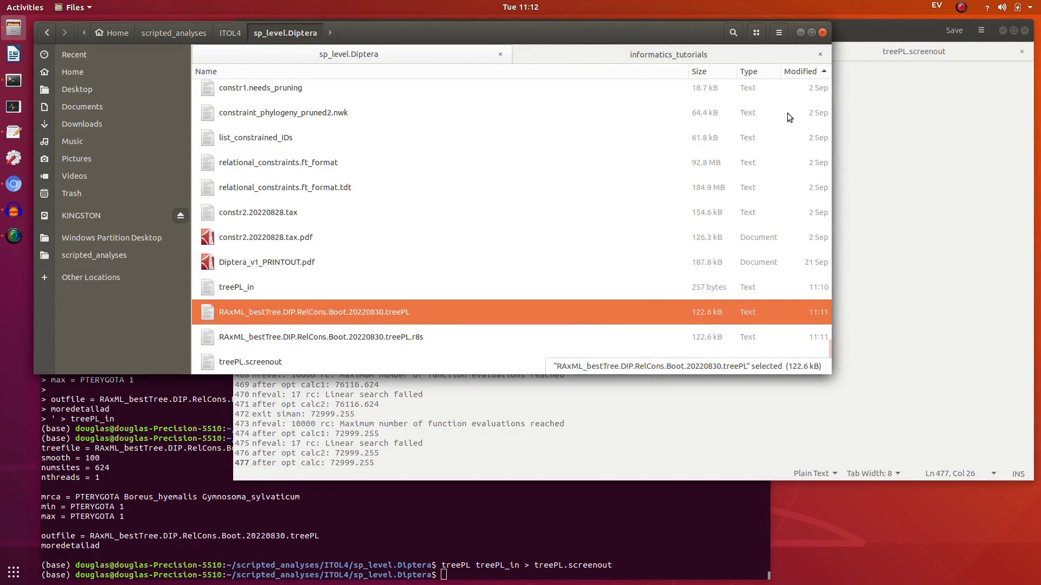
{"action": "left_click", "coordinate": [872, 34]}
Paste the dated tree's path on a new line and select its folder prefix to replace with cat
{"action": "left_click", "coordinate": [384, 54]}
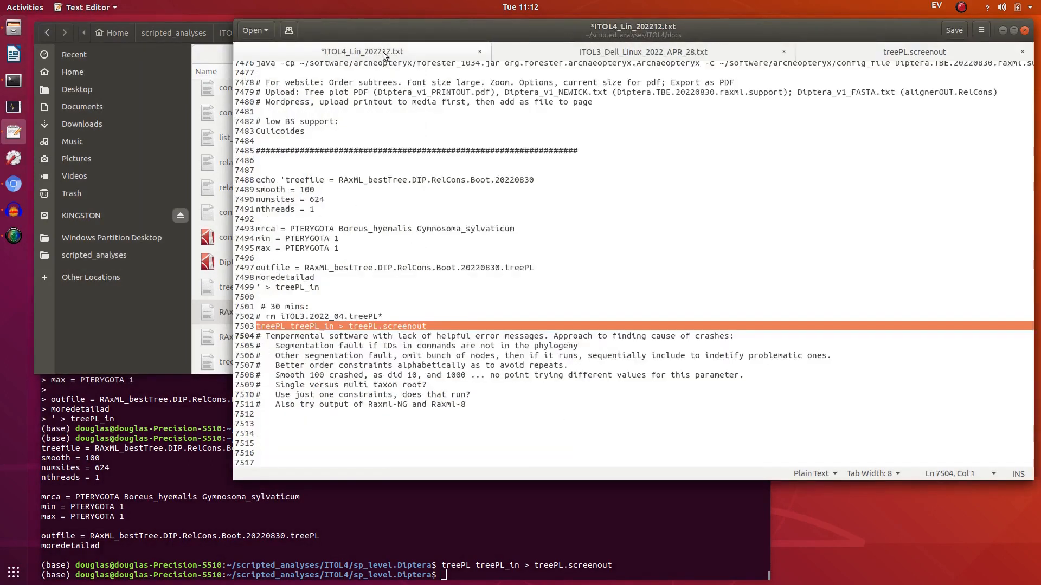
{"action": "left_click", "coordinate": [465, 416]}
{"action": "key", "text": "Return"}
{"action": "type", "text": "/home/douglas/scripted_analyses/ITOL4/sp_level.Diptera/RAxML_bestTree.DIP.RelCons.Boot.20220830.treePL"}
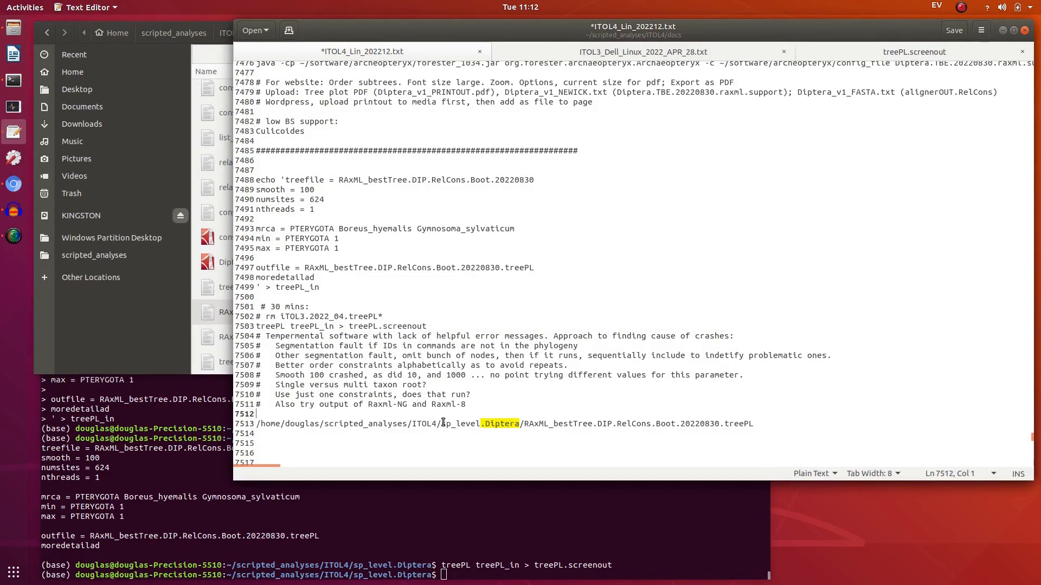
{"action": "key", "text": "Down"}
{"action": "key", "text": "shift+End"}
{"action": "key", "text": "shift+Left"}
{"action": "key", "text": "shift+Left"}
{"action": "key", "text": "shift+Left"}
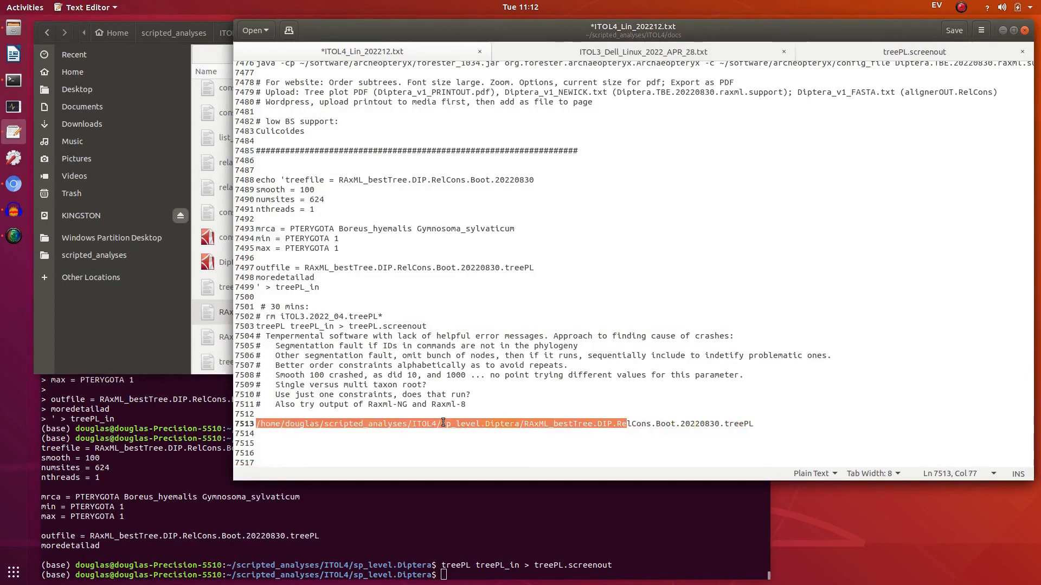
{"action": "key", "text": "shift+Left"}
{"action": "key", "text": "shift+Left"}
{"action": "key", "text": "shift+Left"}
{"action": "key", "text": "shift+Left"}
{"action": "key", "text": "shift+Left"}
{"action": "key", "text": "shift+Left"}
{"action": "type", "text": "cat"}
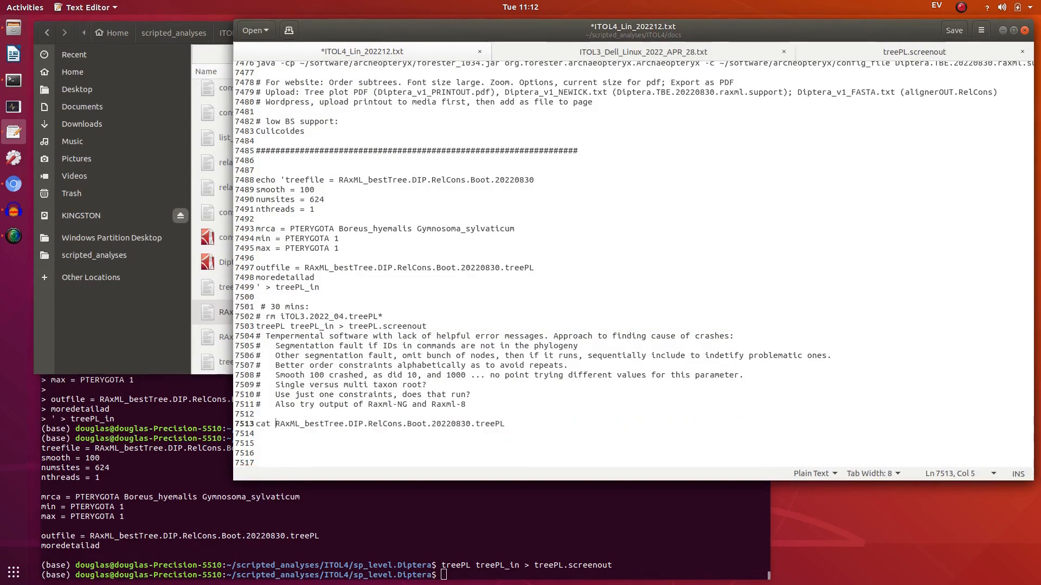
Run the cat command in Terminal to print the dated tree's Newick text, then return to the notes
{"action": "key", "text": "Home"}
{"action": "key", "text": "shift+Down"}
{"action": "key", "text": "ctrl+c"}
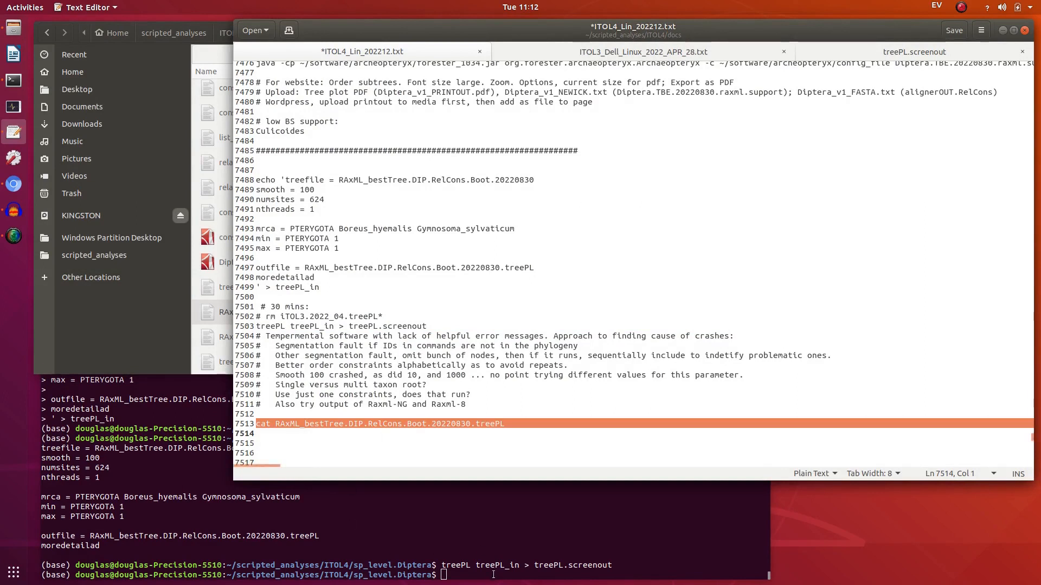
{"action": "left_click", "coordinate": [493, 578]}
{"action": "right_click", "coordinate": [493, 577]}
{"action": "left_click", "coordinate": [527, 507]}
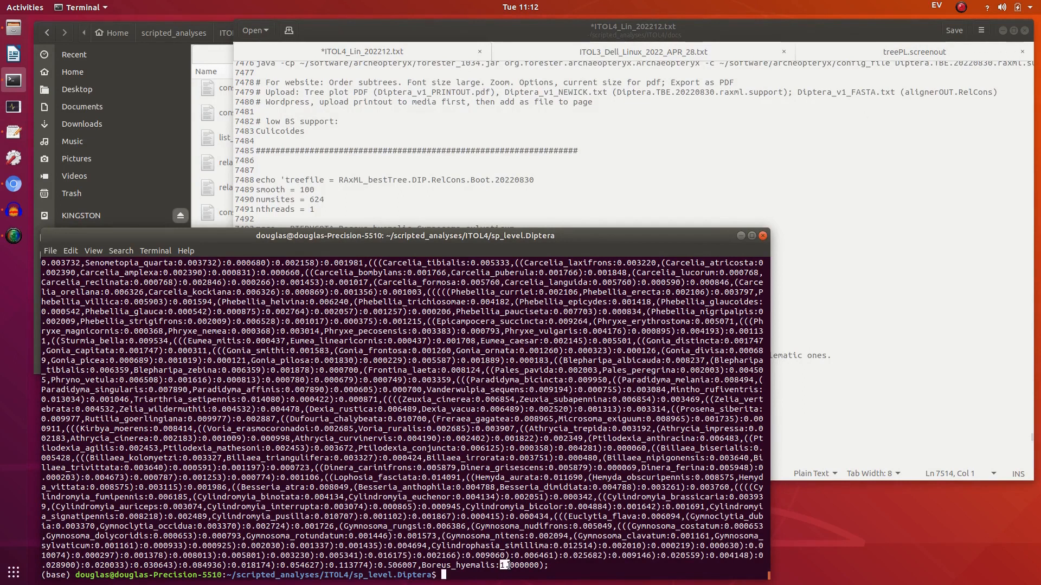
{"action": "left_click", "coordinate": [741, 30]}
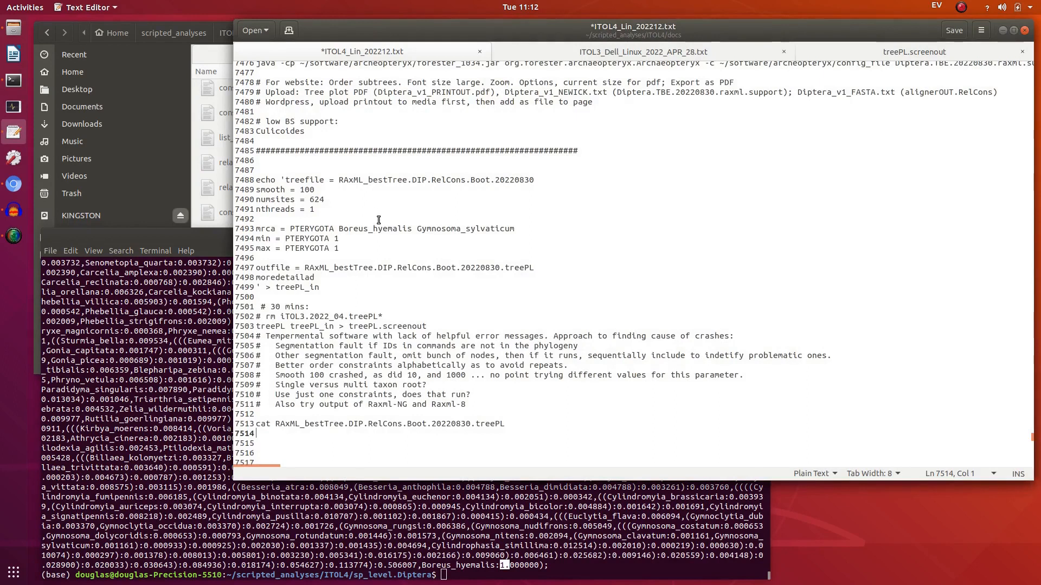
{"action": "left_click", "coordinate": [335, 238]}
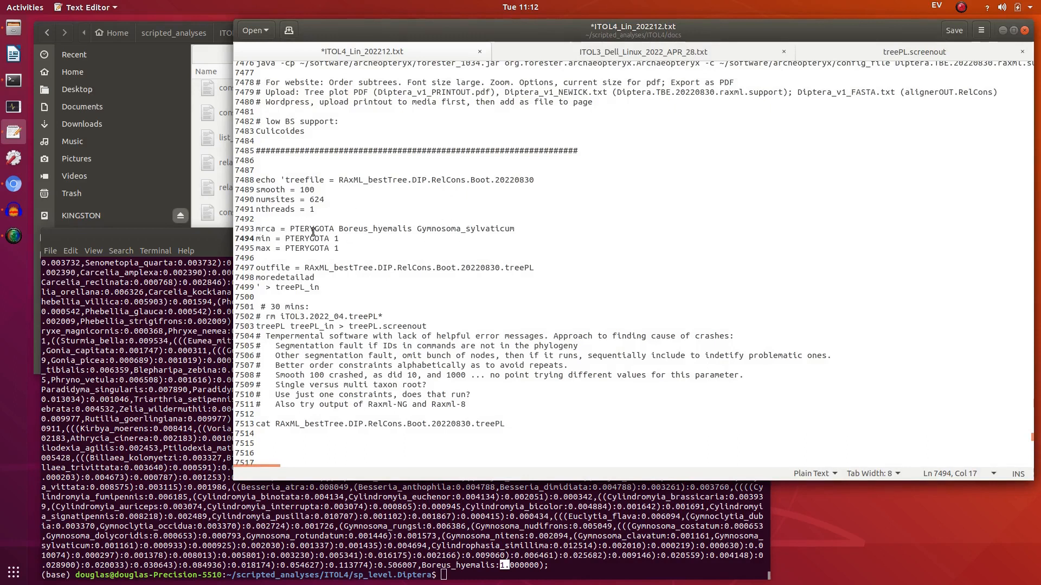
{"action": "double_click", "coordinate": [375, 228]}
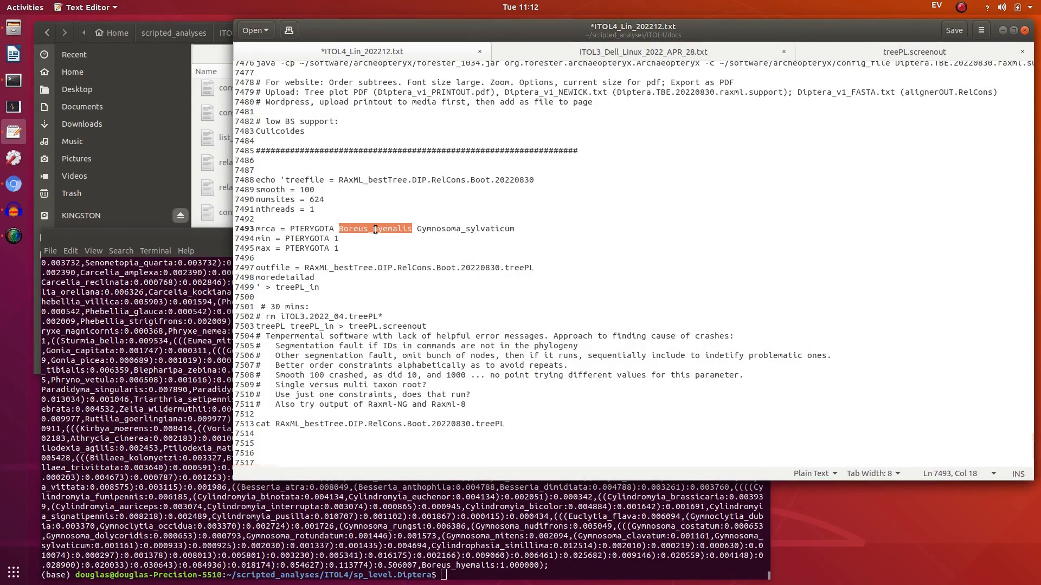
{"action": "double_click", "coordinate": [466, 228]}
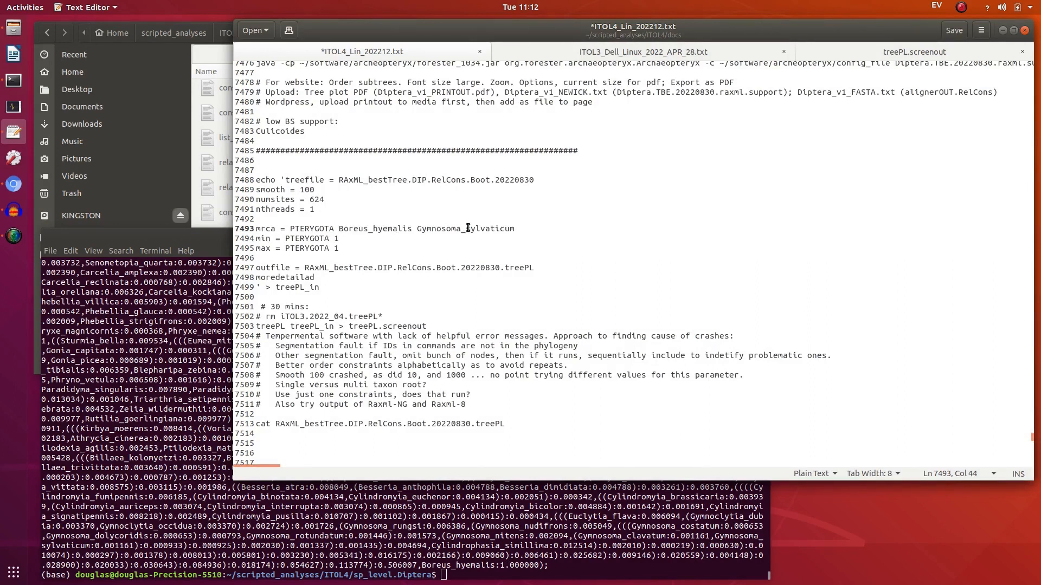
{"action": "triple_click", "coordinate": [313, 229]}
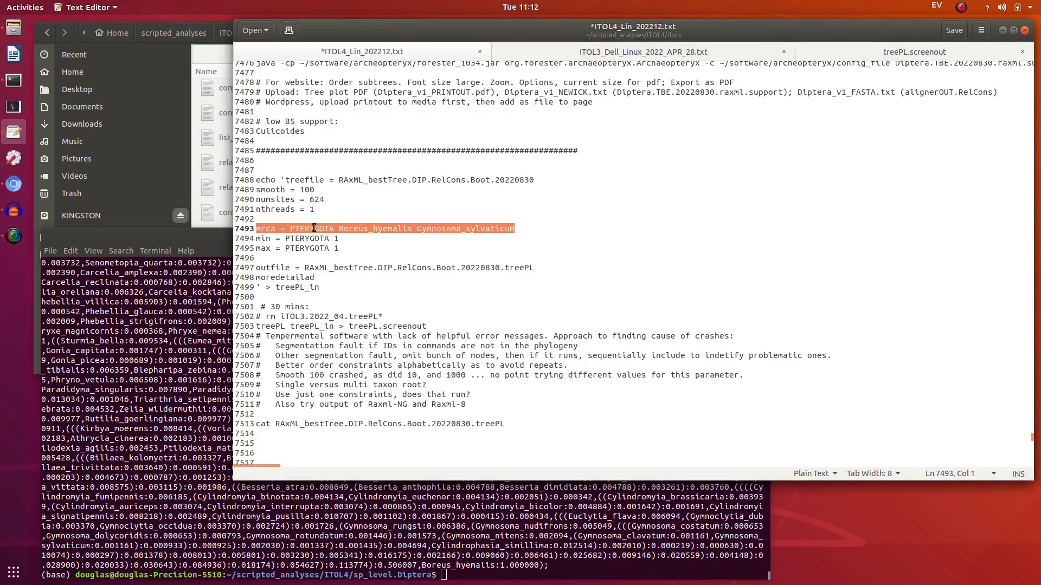
{"action": "double_click", "coordinate": [314, 229]}
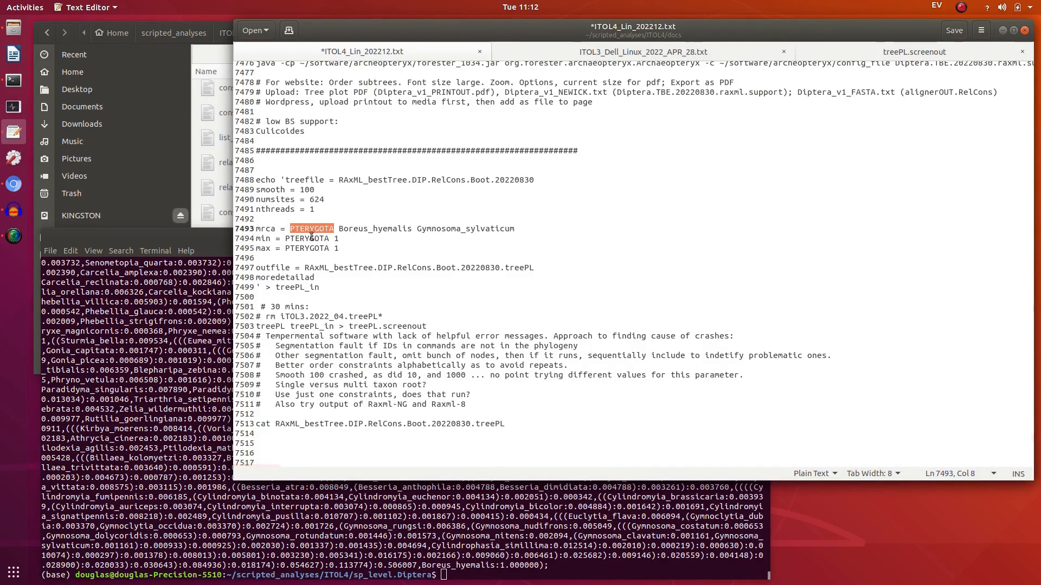
{"action": "left_click", "coordinate": [262, 239]}
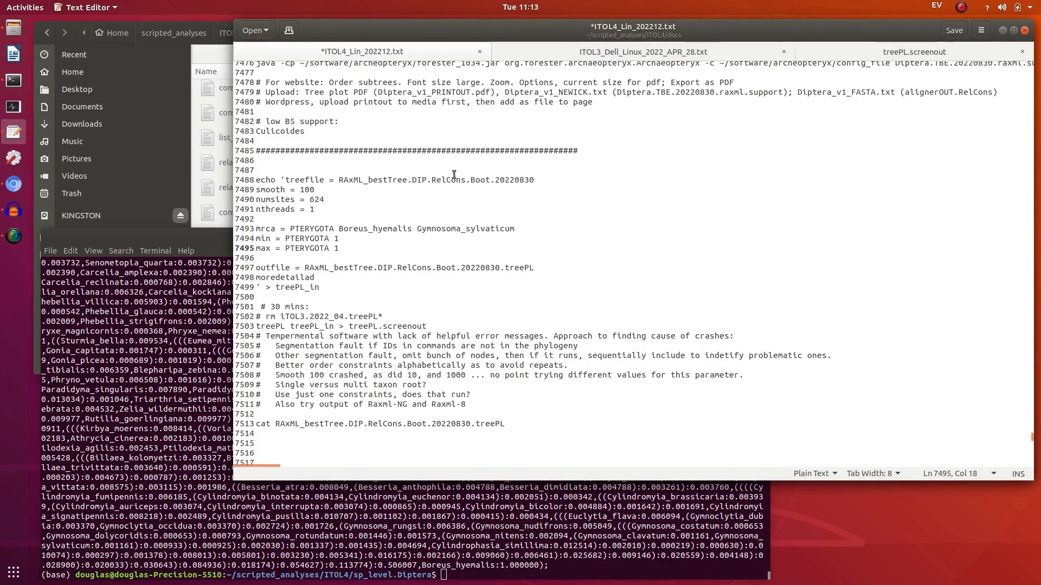
Duplicate the java Archaeopteryx launch line below the cat line in the notes
{"action": "left_click", "coordinate": [477, 122]}
{"action": "key", "text": "Up"}
{"action": "key", "text": "Up"}
{"action": "key", "text": "Up"}
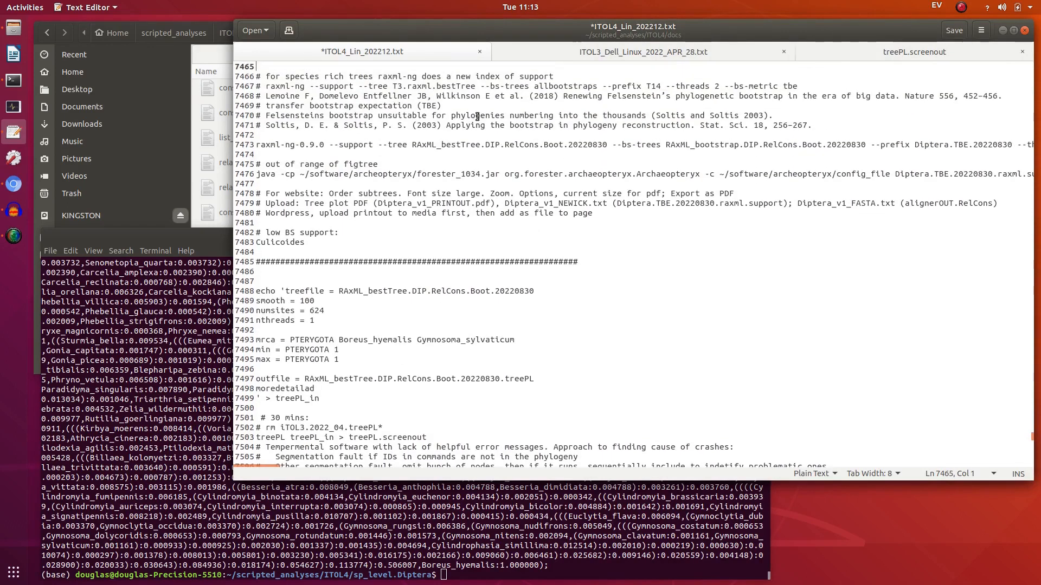
{"action": "key", "text": "Down"}
{"action": "key", "text": "Down"}
{"action": "key", "text": "Down"}
{"action": "key", "text": "shift+Down"}
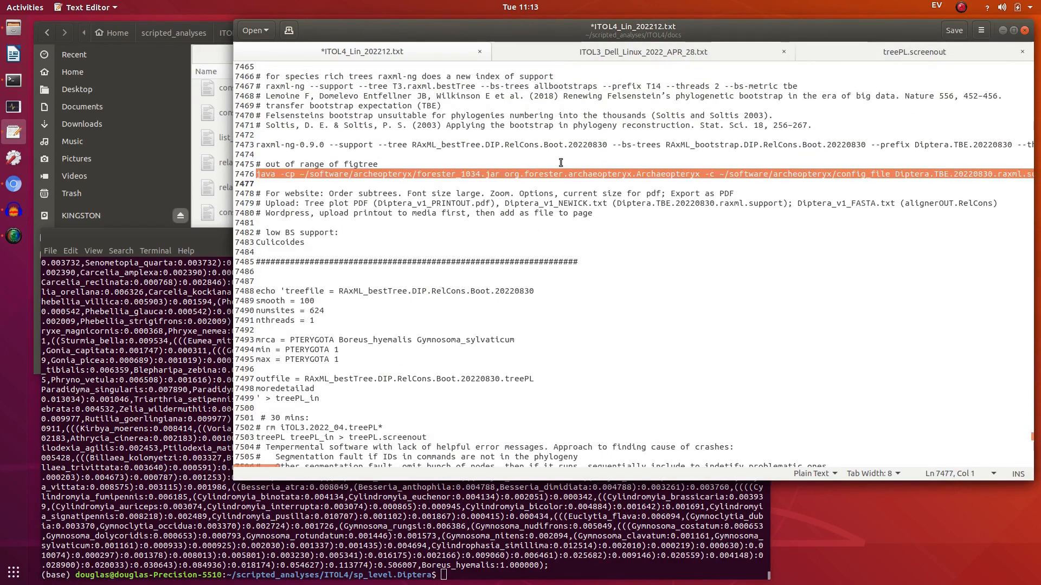
{"action": "key", "text": "Down"}
{"action": "key", "text": "Down"}
{"action": "key", "text": "Down"}
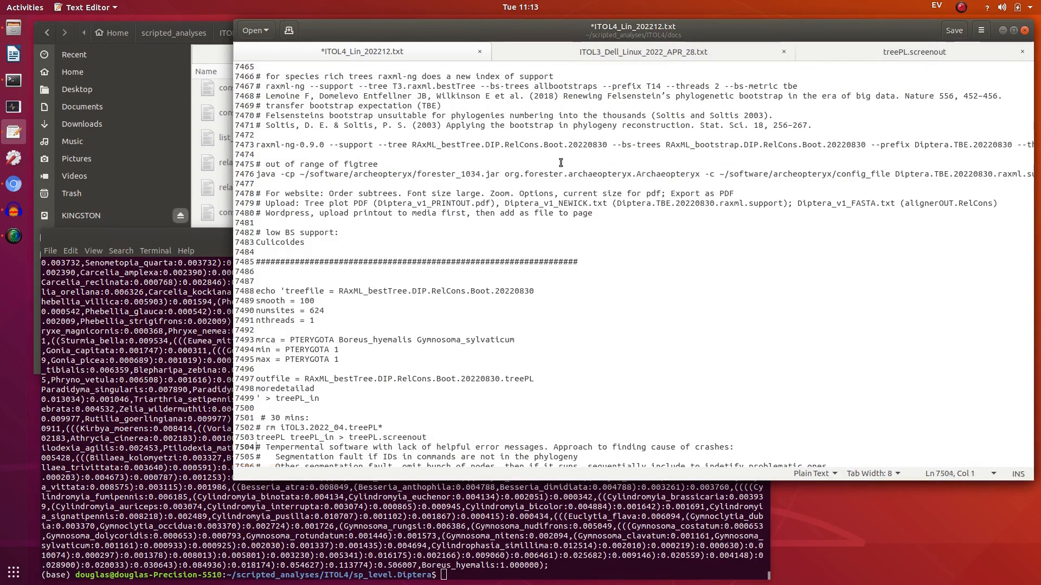
{"action": "key", "text": "Up"}
{"action": "key", "text": "Up"}
{"action": "key", "text": "Up"}
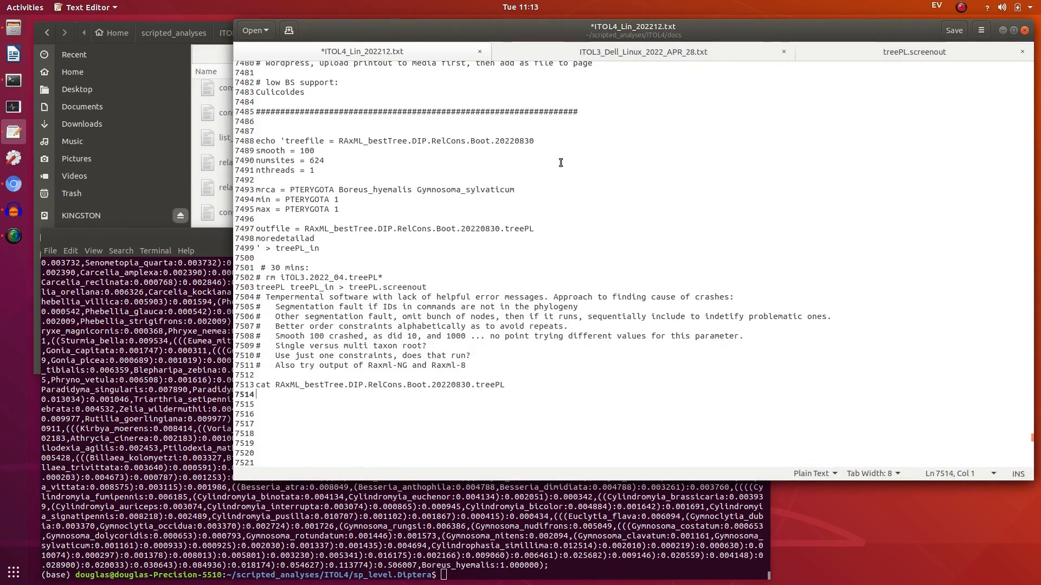
{"action": "key", "text": "ctrl+v"}
Replace the new java line's support-tree file name with the dated .treePL tree file
{"action": "key", "text": "Up"}
{"action": "key", "text": "Up"}
{"action": "key", "text": "Right"}
{"action": "key", "text": "Right"}
{"action": "key", "text": "Right"}
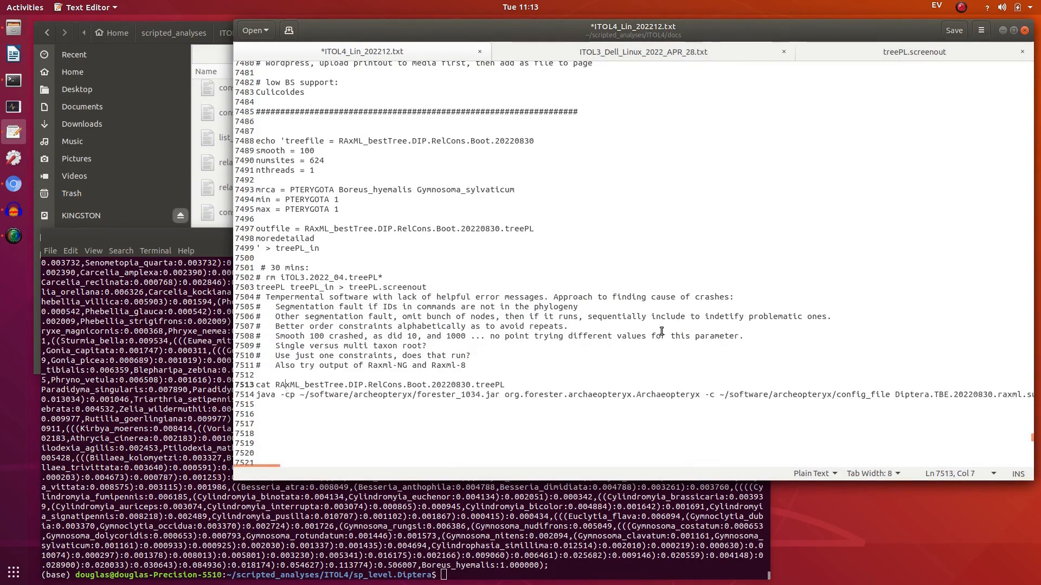
{"action": "key", "text": "shift+Right"}
{"action": "key", "text": "shift+Right"}
{"action": "key", "text": "shift+Right"}
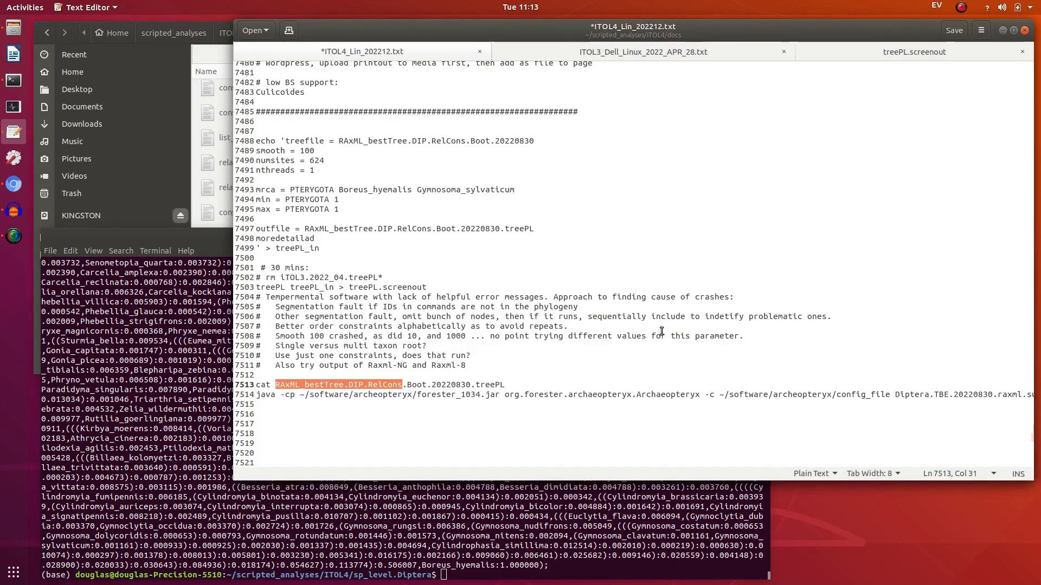
{"action": "key", "text": "shift+Right"}
{"action": "key", "text": "shift+Right"}
{"action": "key", "text": "shift+Right"}
{"action": "key", "text": "shift+Right"}
{"action": "key", "text": "shift+Right"}
{"action": "key", "text": "shift+Right"}
{"action": "key", "text": "shift+Right"}
{"action": "key", "text": "shift+Right"}
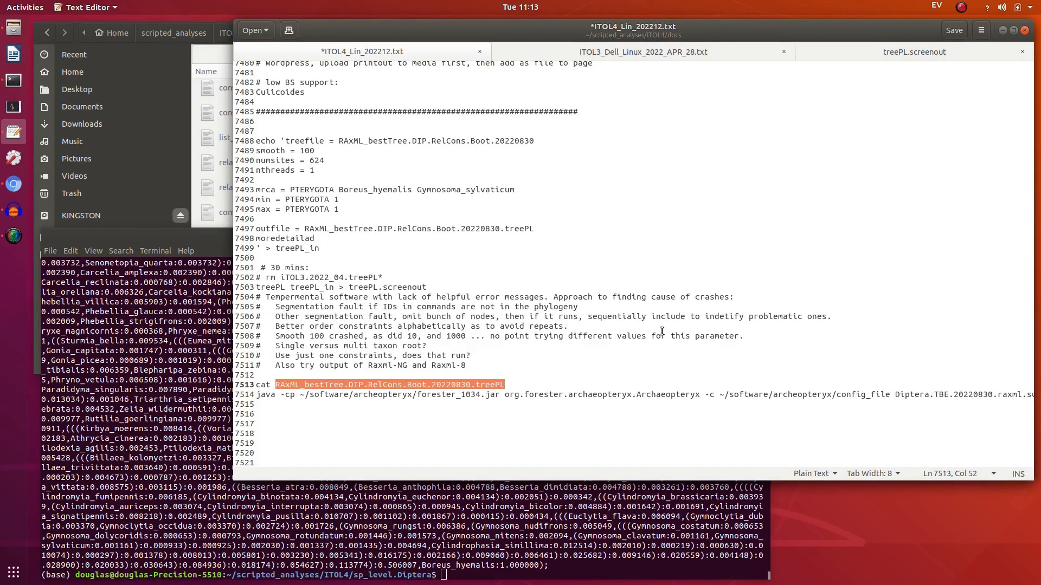
{"action": "key", "text": "Down"}
{"action": "key", "text": "End"}
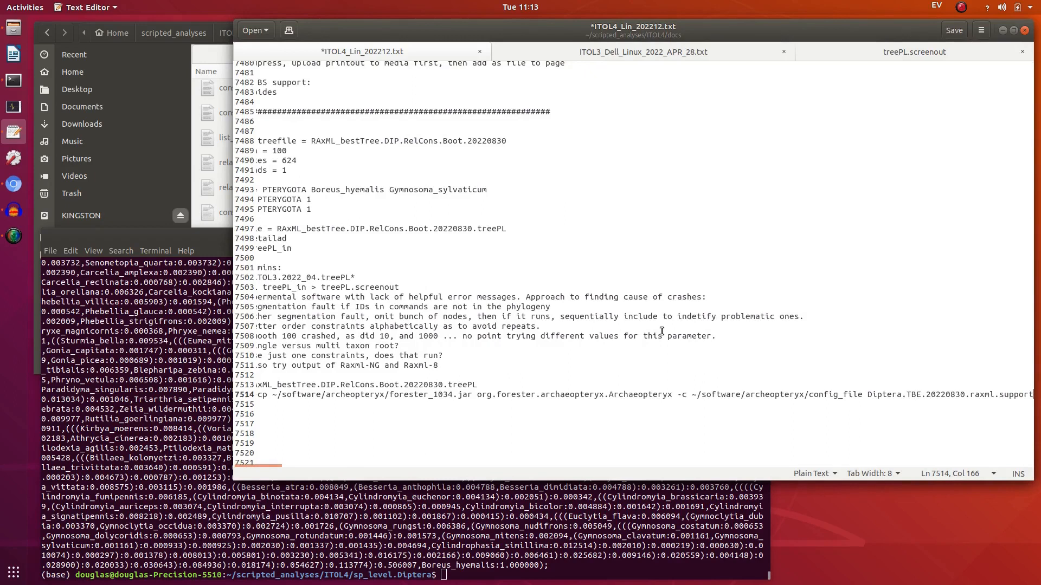
{"action": "key", "text": "BackSpace"}
{"action": "key", "text": "BackSpace"}
{"action": "key", "text": "BackSpace"}
{"action": "key", "text": "BackSpace"}
{"action": "key", "text": "BackSpace"}
{"action": "key", "text": "BackSpace"}
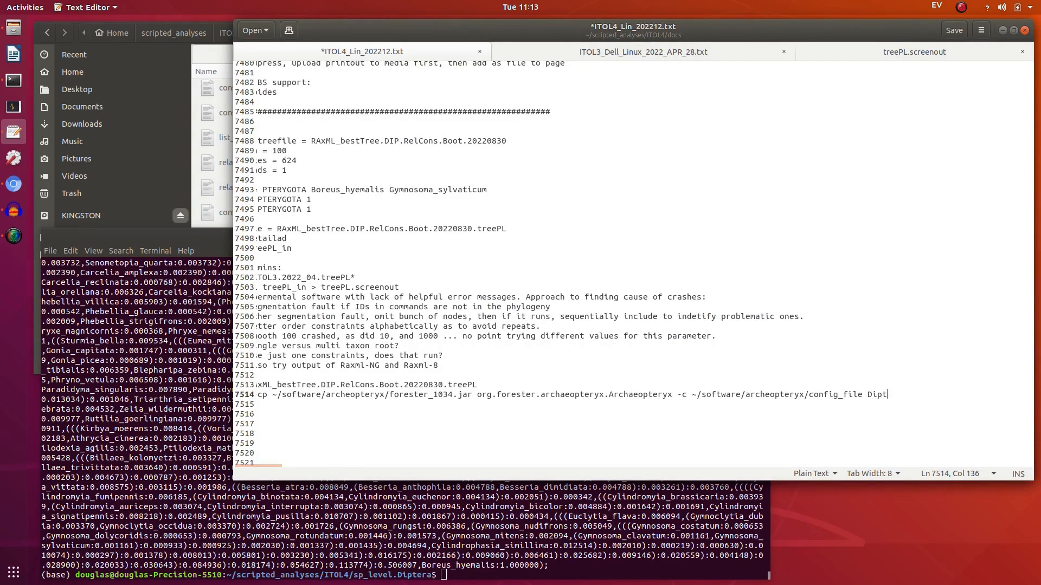
{"action": "key", "text": "BackSpace"}
{"action": "key", "text": "BackSpace"}
{"action": "key", "text": "BackSpace"}
{"action": "key", "text": "ctrl+v"}
Copy the edited java launch line and bring up Terminal's paste menu
{"action": "key", "text": "Home"}
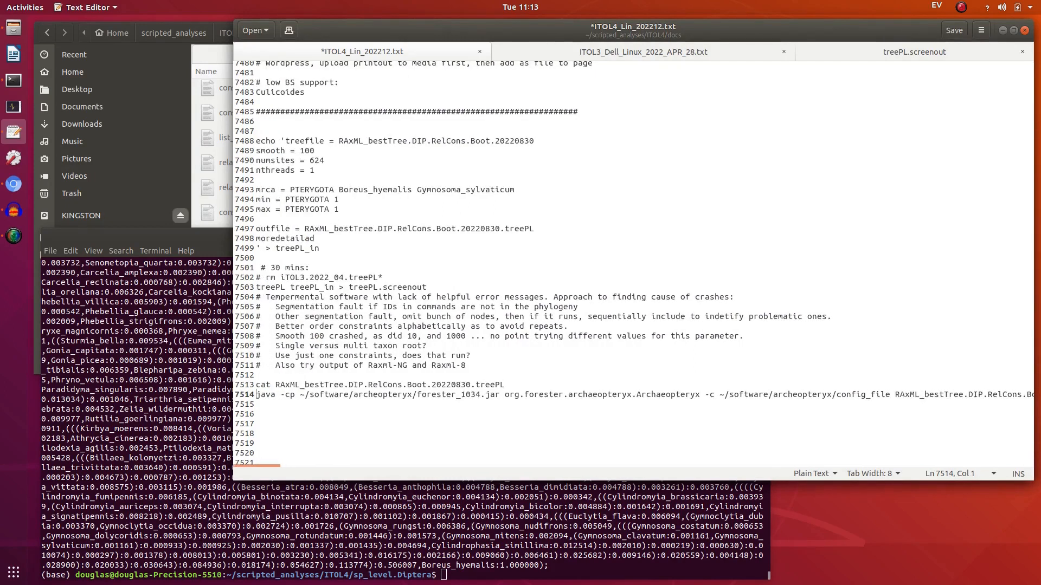
{"action": "key", "text": "shift+Down"}
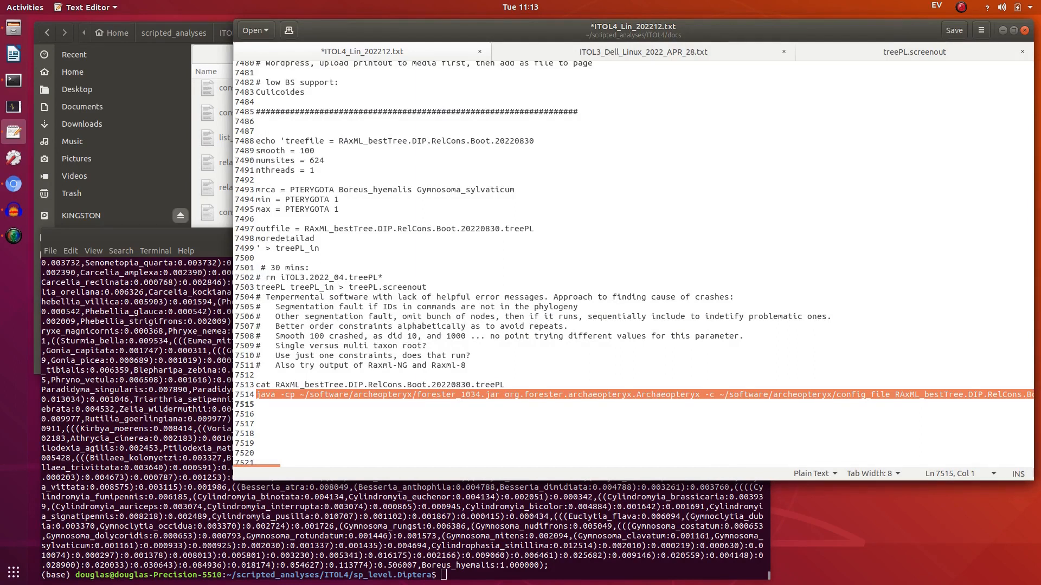
{"action": "left_click", "coordinate": [494, 576]}
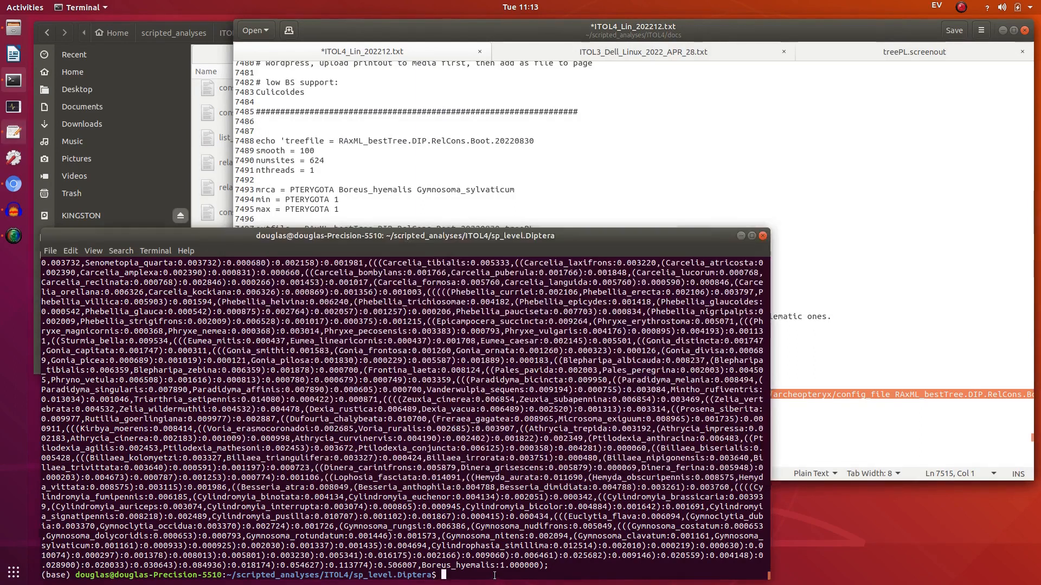
{"action": "right_click", "coordinate": [493, 576]}
Run the java command so the dated tree opens maximized in Archaeopteryx with subtrees ordered twice
{"action": "left_click", "coordinate": [535, 504]}
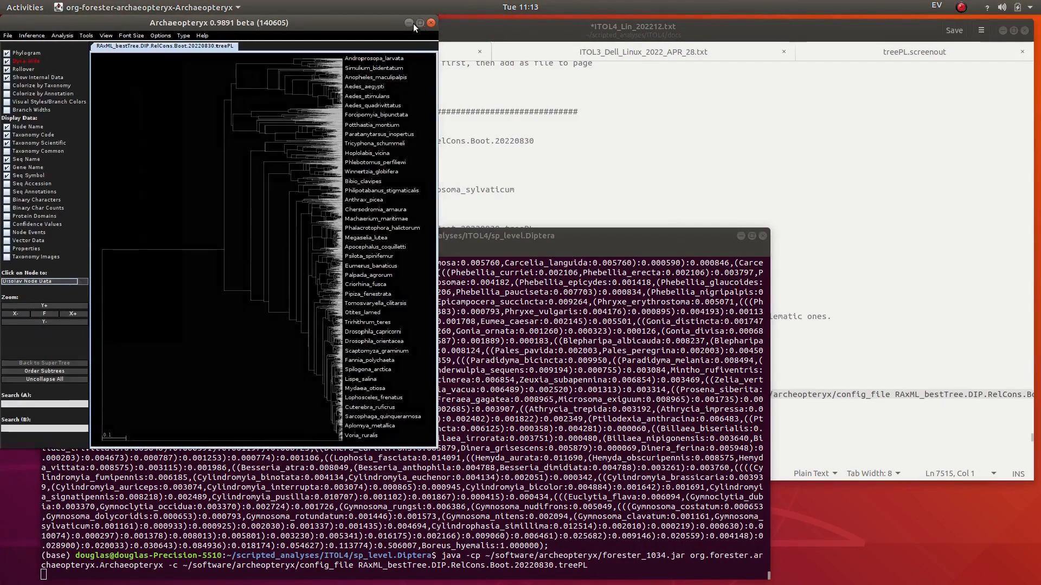
{"action": "left_click", "coordinate": [414, 22]}
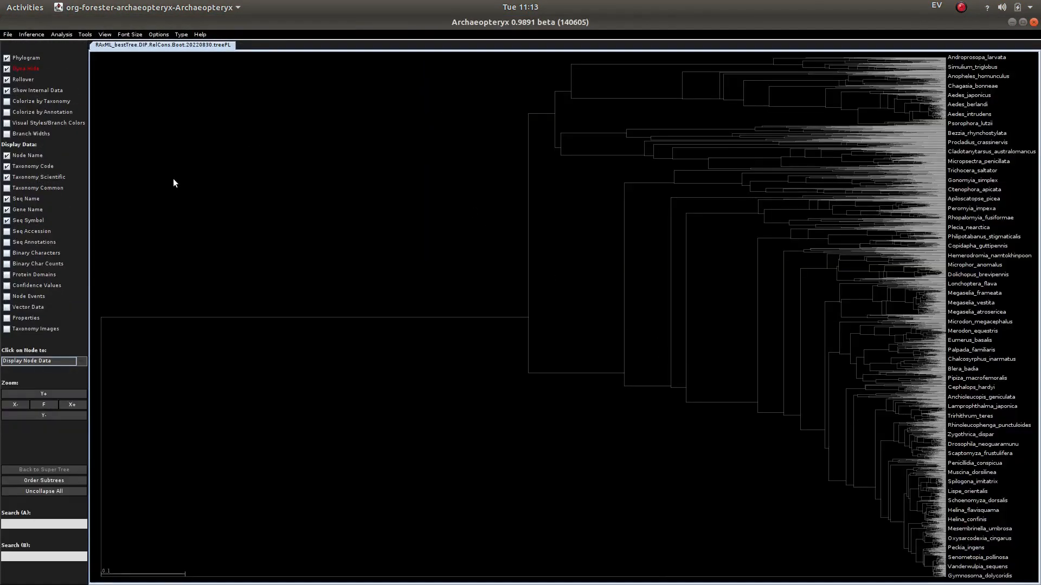
{"action": "left_click", "coordinate": [71, 481]}
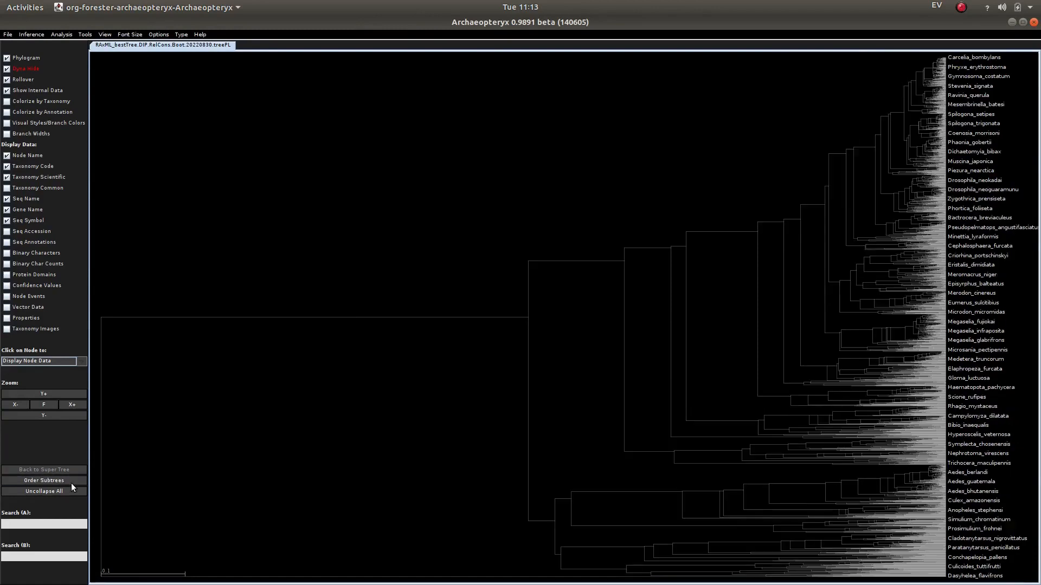
{"action": "left_click", "coordinate": [71, 480]}
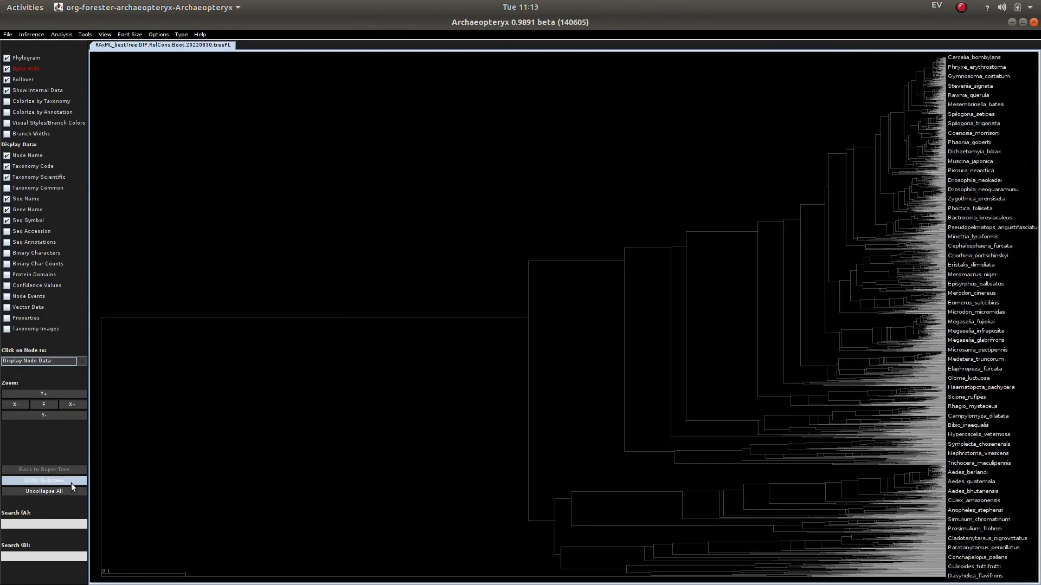